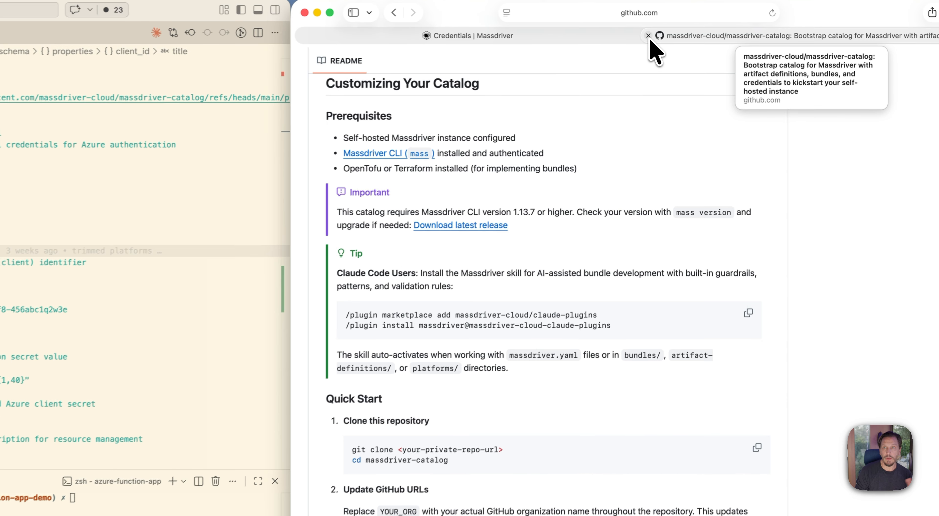
# - Bring up the Massdriver credentials page and open the azure platform's massdriver.yaml from the catalog's platforms folder in VS Code
pyautogui.click(711, 25)
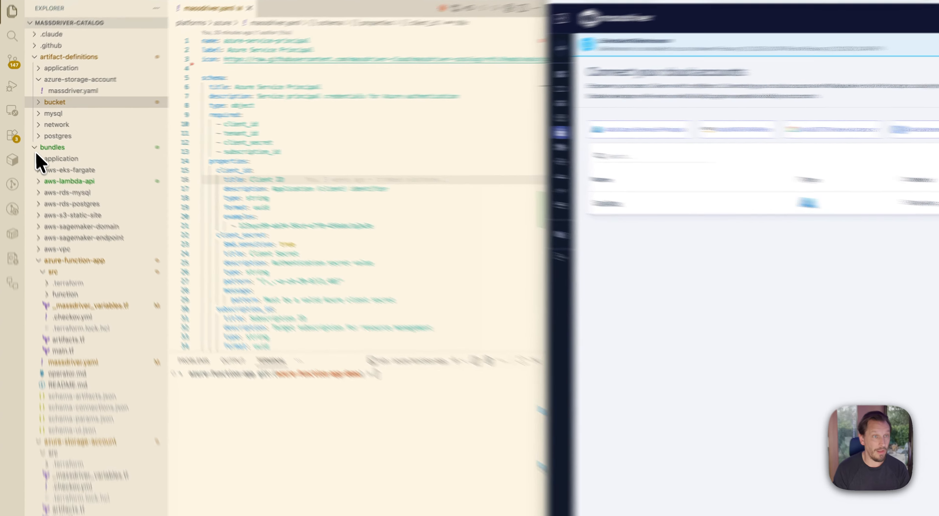
pyautogui.click(31, 141)
pyautogui.click(48, 188)
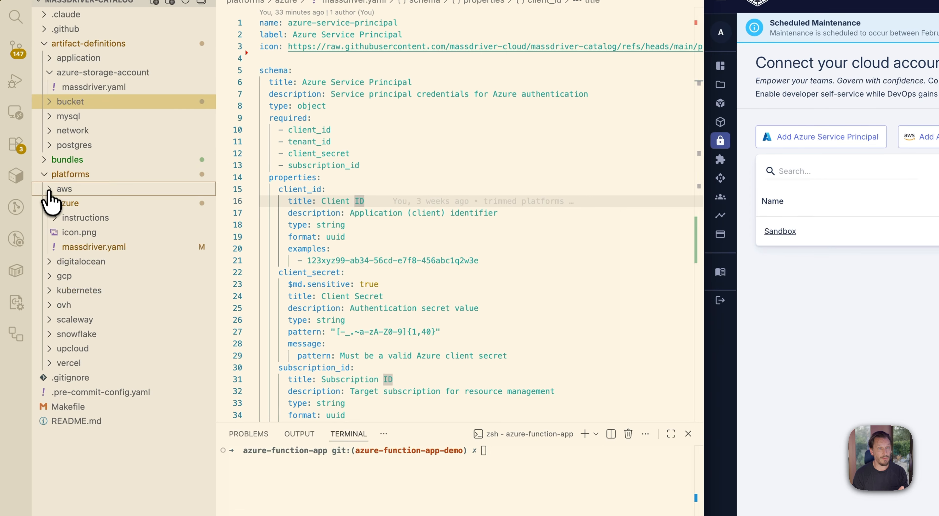
pyautogui.click(49, 204)
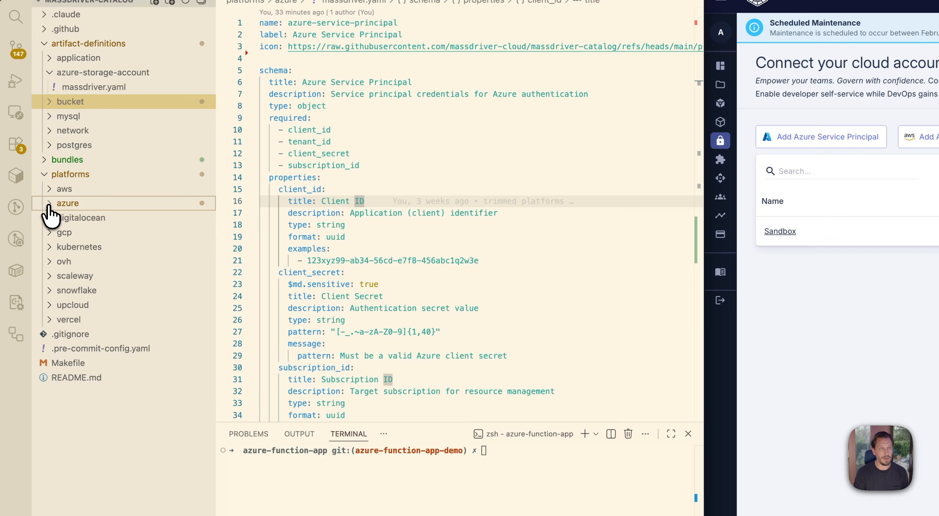
pyautogui.click(50, 204)
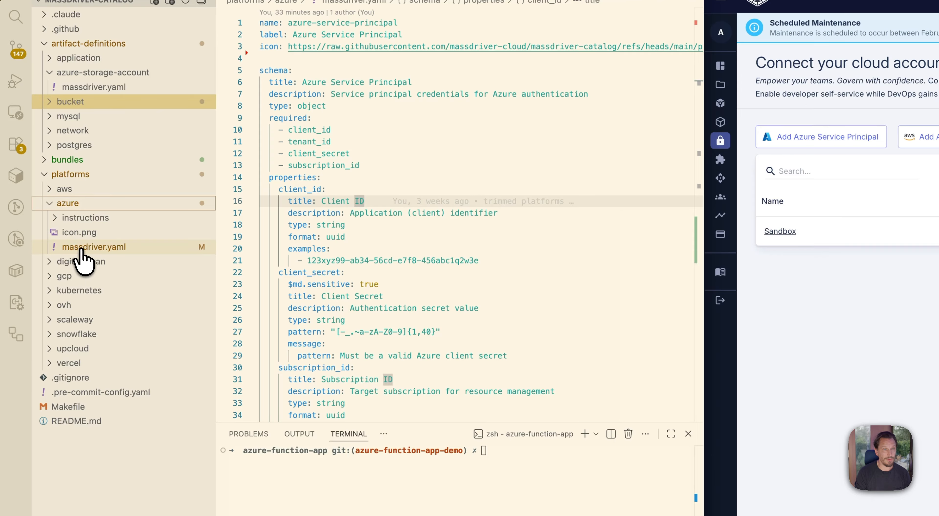
pyautogui.click(81, 249)
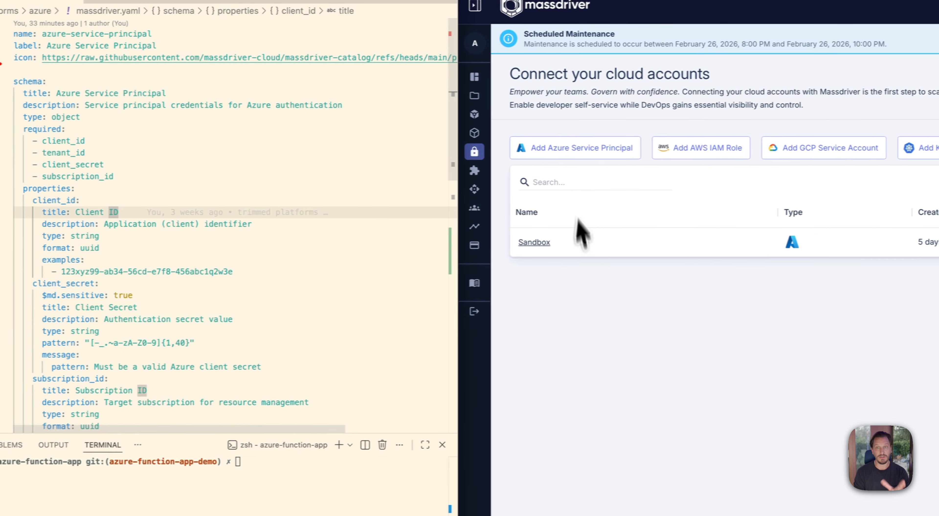
# - Open the Add Azure Service Principal form in Massdriver and compare its fields with the schema and ui sections of massdriver.yaml
pyautogui.click(575, 156)
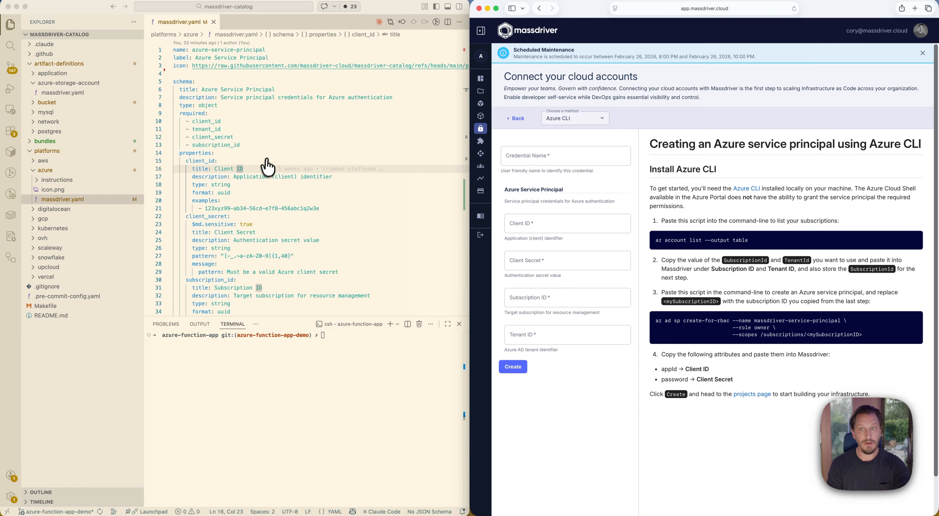
pyautogui.scroll(-2, 388, 200)
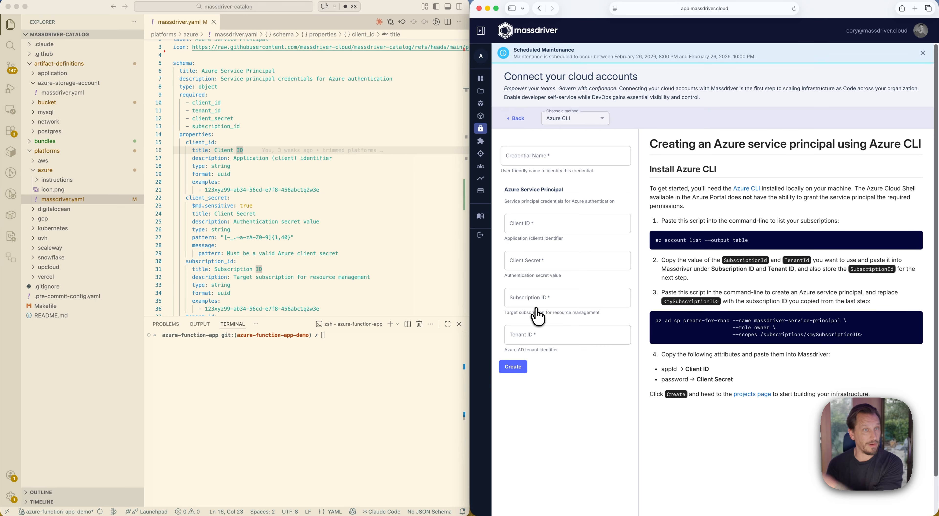
pyautogui.scroll(-5, 314, 246)
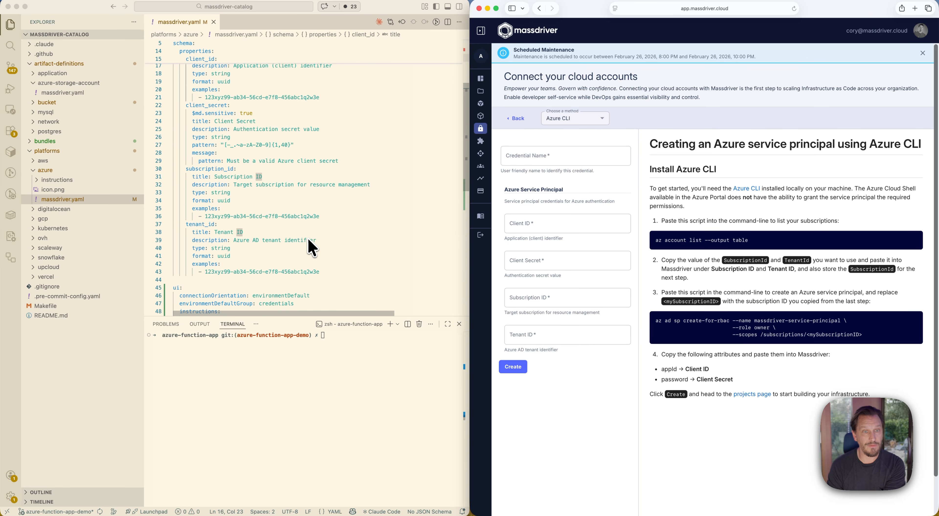
pyautogui.scroll(-4, 331, 211)
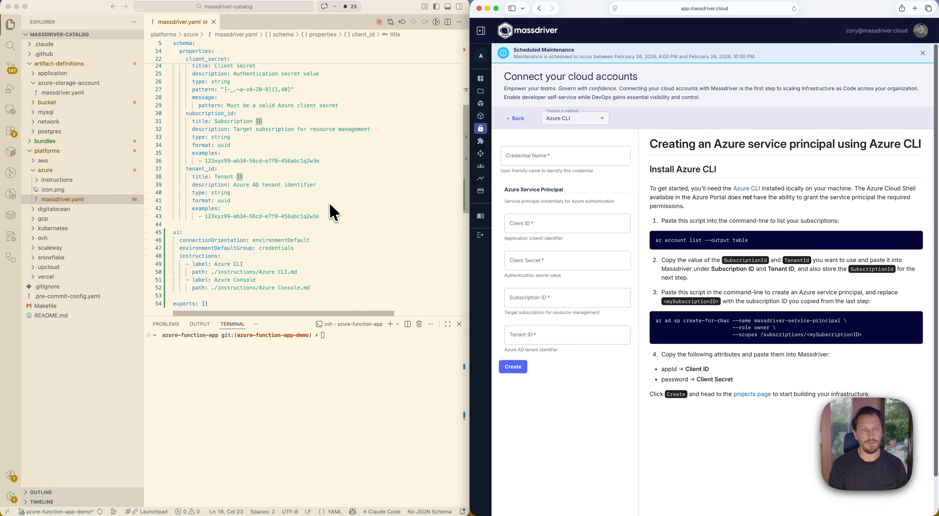
# - Examine the azure instructions folder and the connectionOrientation and environmentDefaultGroup settings in massdriver.yaml, and return from the credential form to the list
pyautogui.click(36, 179)
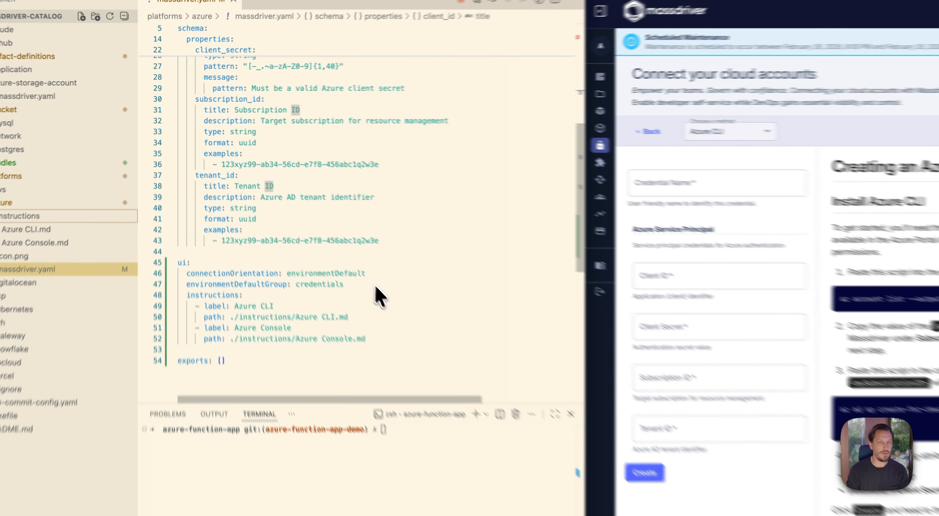
pyautogui.moveTo(294, 229); pyautogui.dragTo(172, 222)
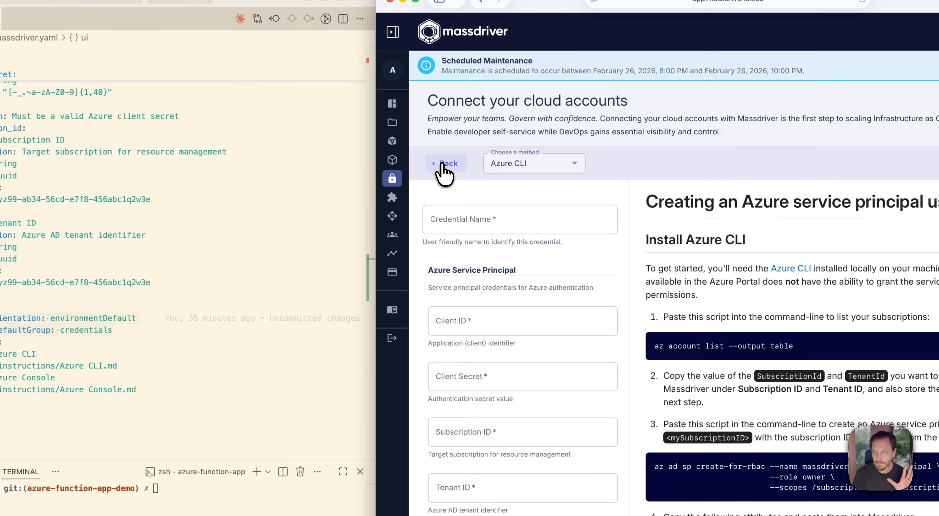
pyautogui.click(486, 159)
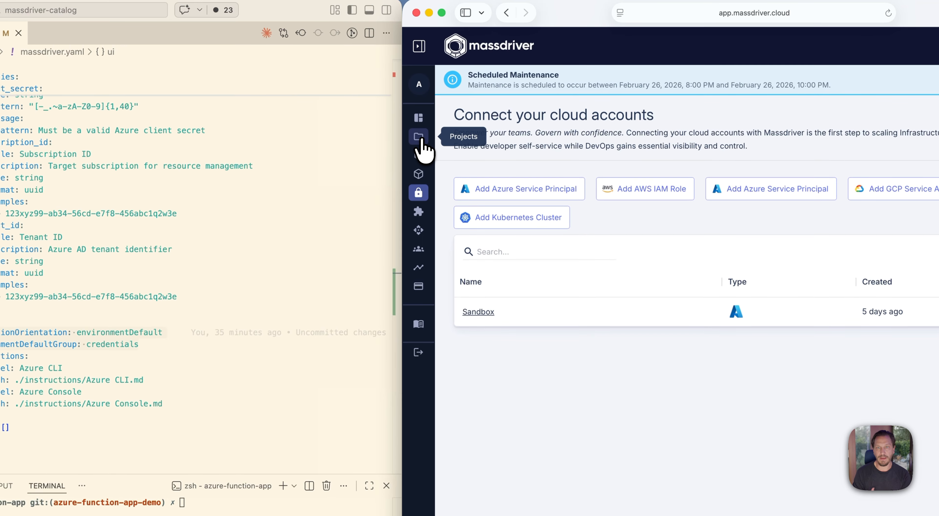
# - Create a Massdriver project named "API: TODOs" with the slug "apitodos"
pyautogui.click(481, 91)
pyautogui.click(485, 177)
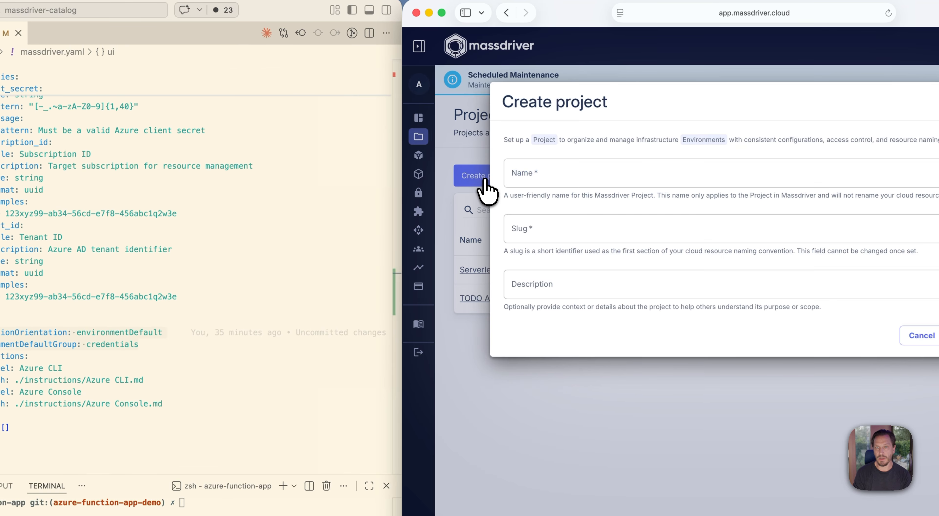
pyautogui.click(587, 177)
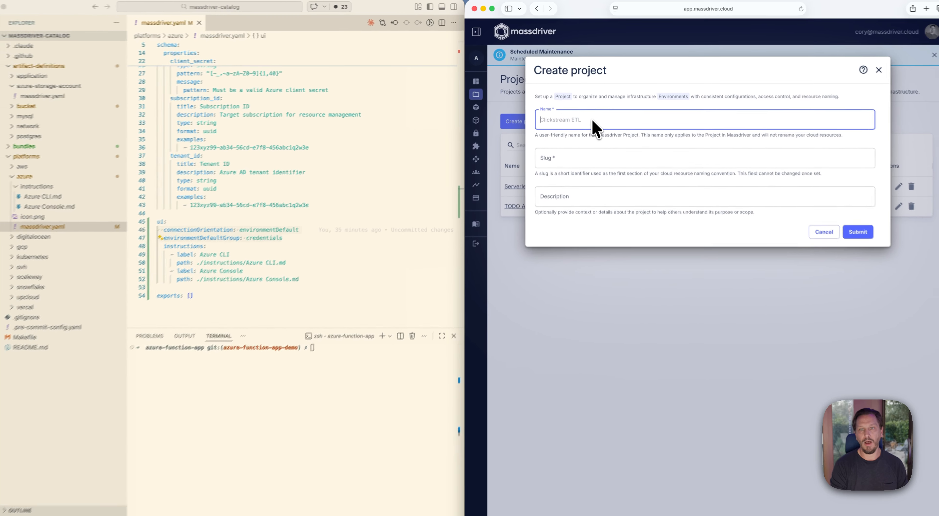
pyautogui.write('API: TODOS')
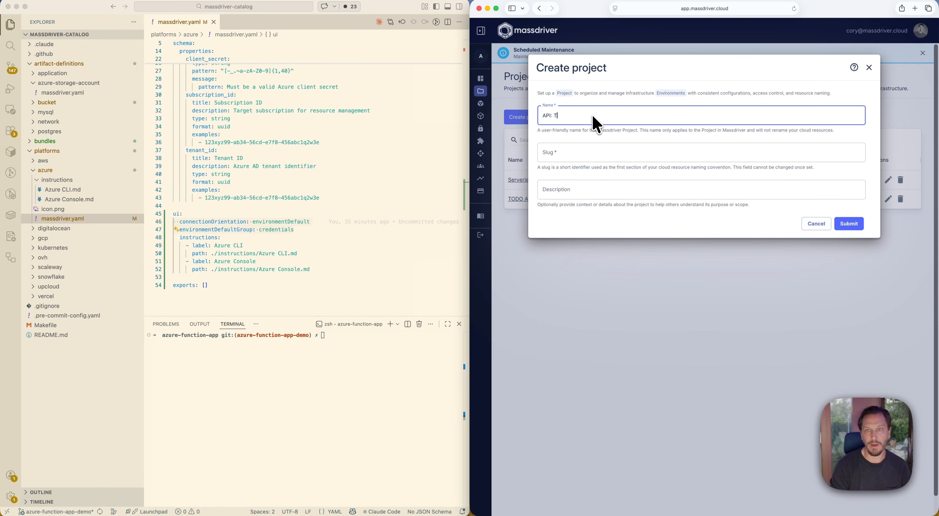
pyautogui.press('Tab')
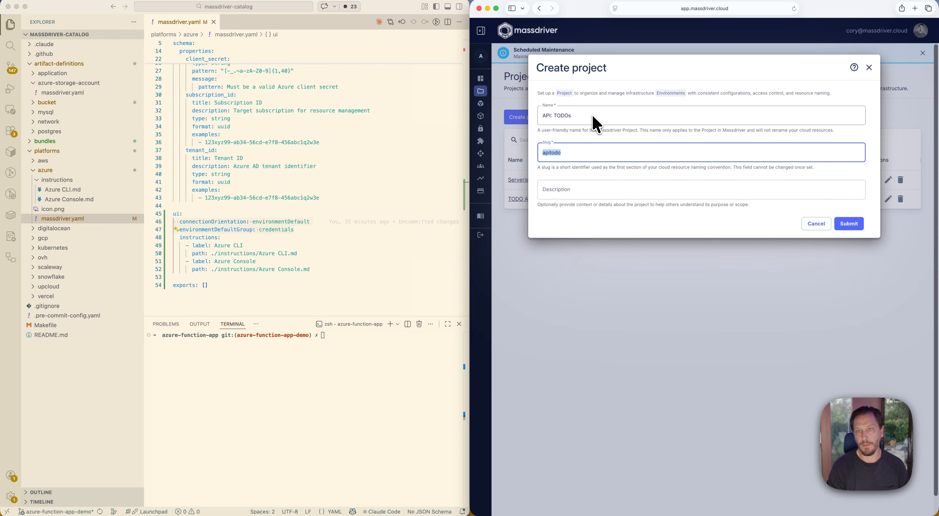
pyautogui.press('Right')
pyautogui.write('s')
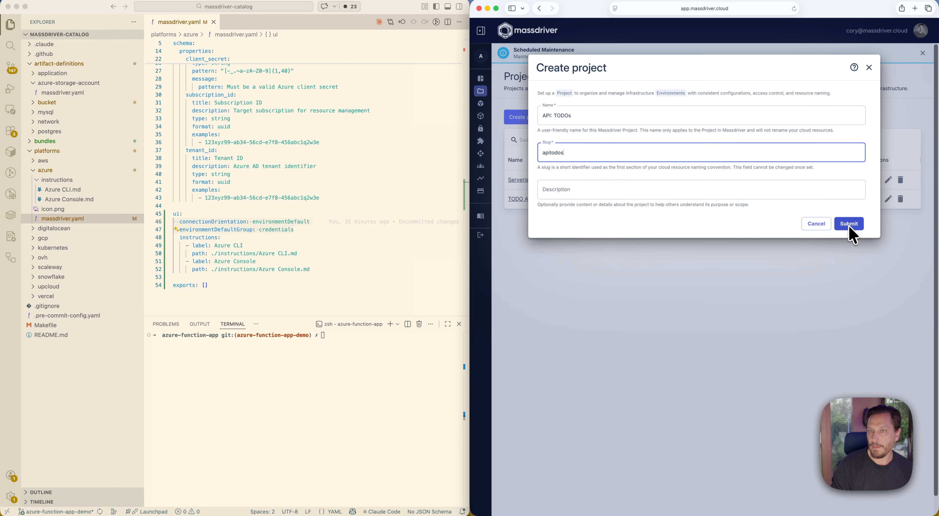
pyautogui.doubleClick(555, 153)
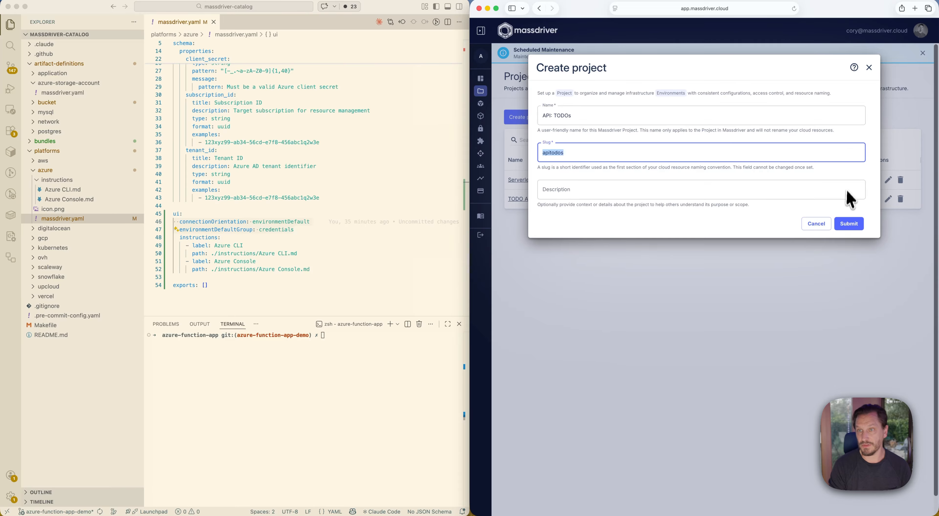
pyautogui.click(849, 224)
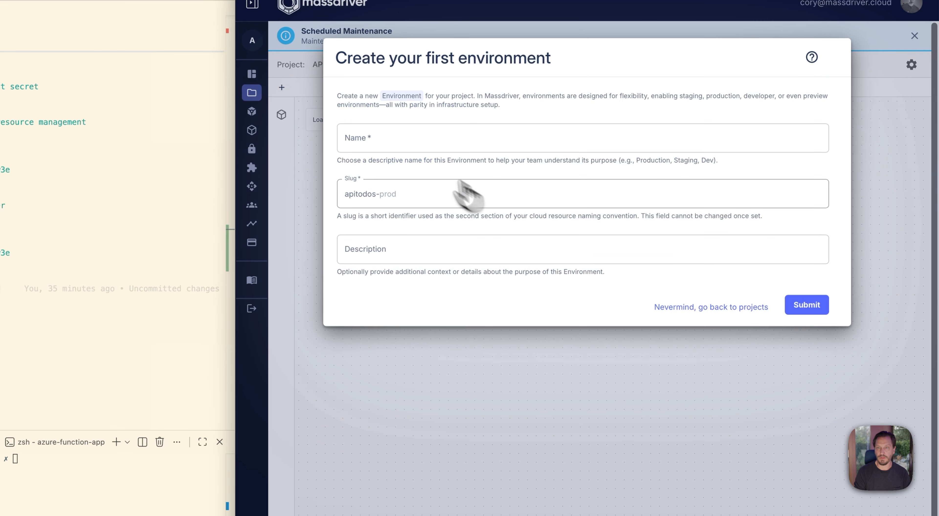
# - Create the project's first environment named "Staging" with the slug "apitodos-staging", and dismiss the scheduled maintenance notice
pyautogui.click(394, 143)
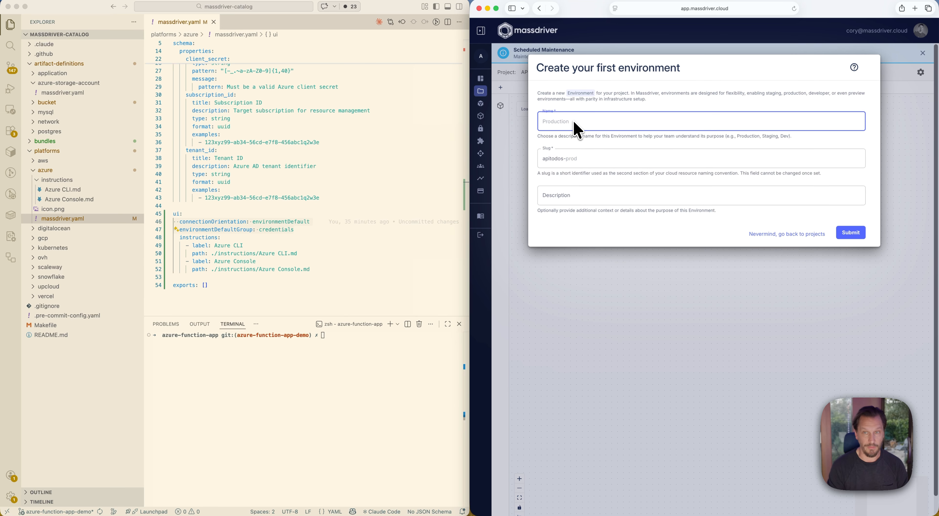
pyautogui.write('Staging')
pyautogui.press('Tab')
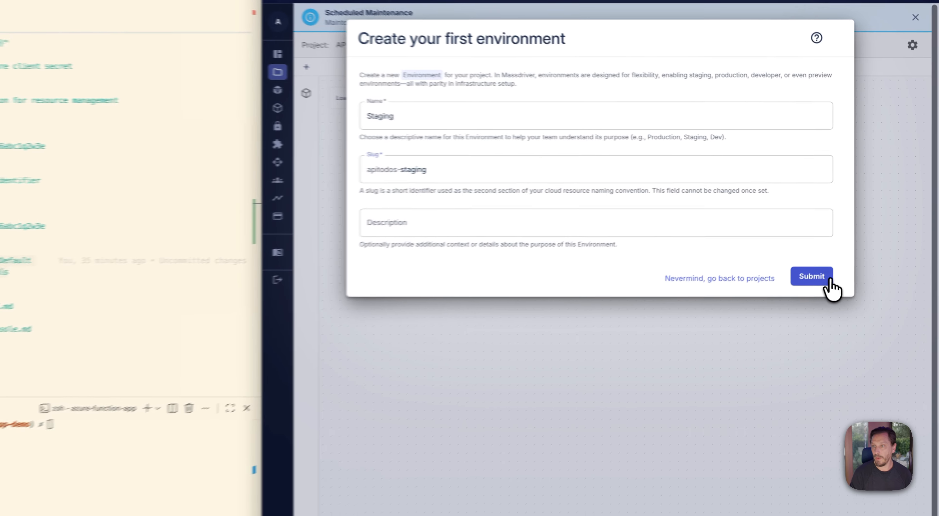
pyautogui.click(851, 232)
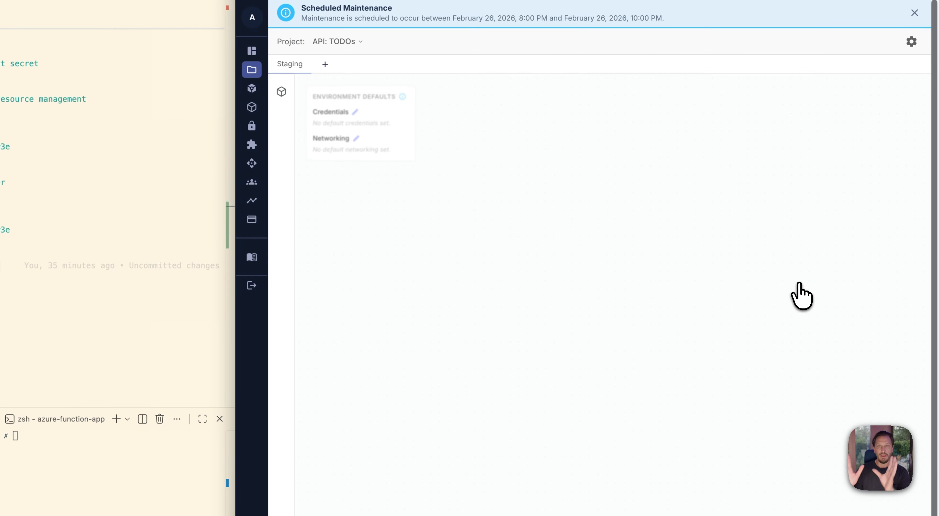
pyautogui.click(915, 13)
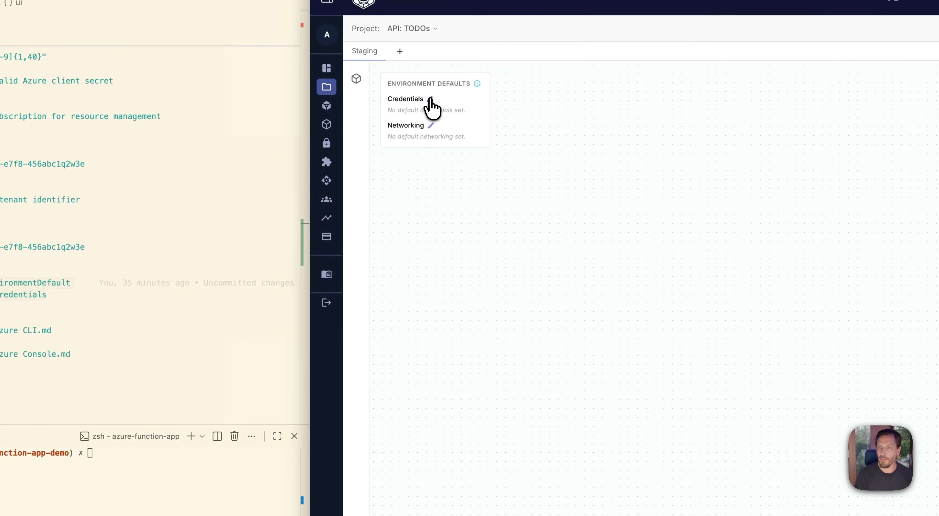
# - Set the Staging environment's default Azure Service Principal credentials to Sandbox
pyautogui.click(431, 99)
pyautogui.click(460, 114)
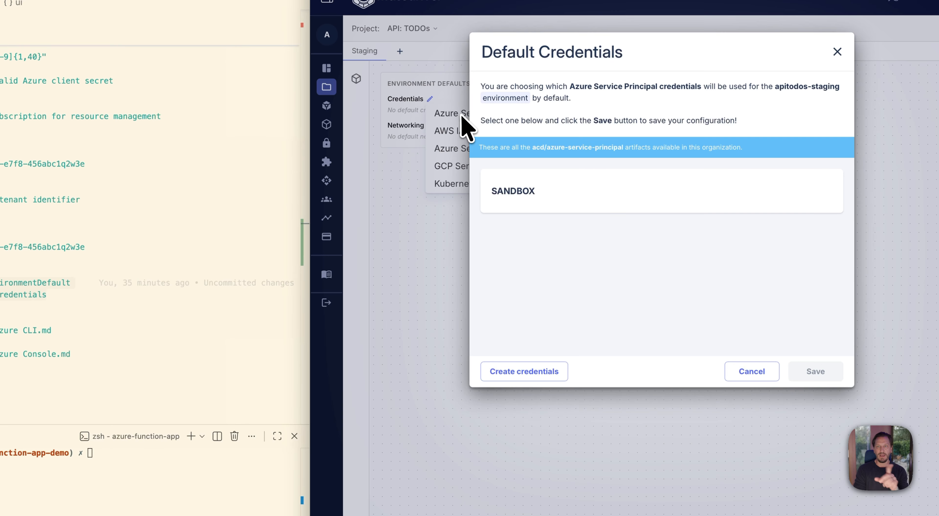
pyautogui.click(556, 189)
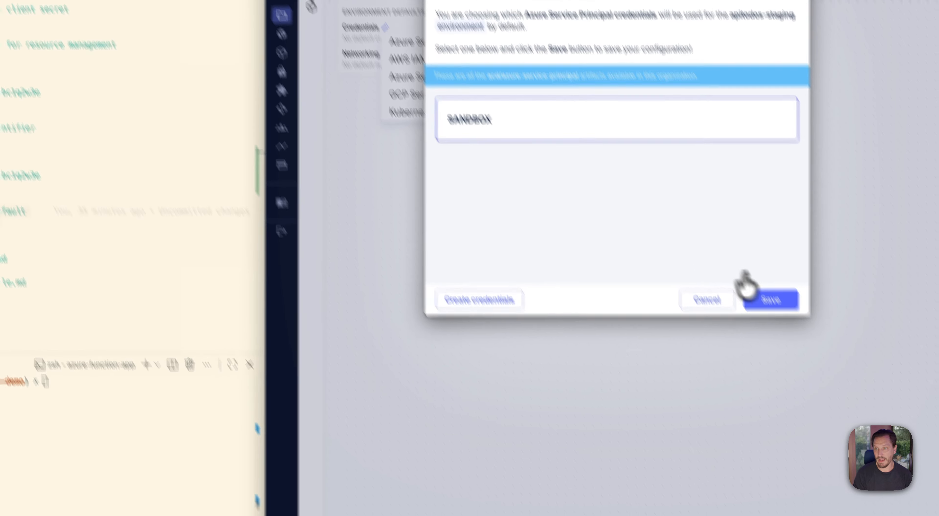
pyautogui.click(816, 371)
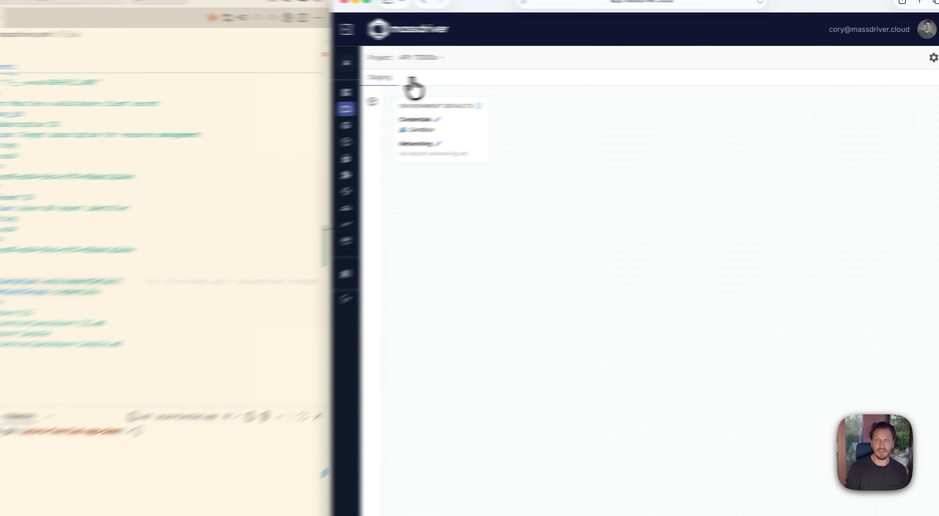
# - Add a second environment named "Production" with the slug ending "prod" to the API: TODOs project
pyautogui.click(412, 82)
pyautogui.click(497, 150)
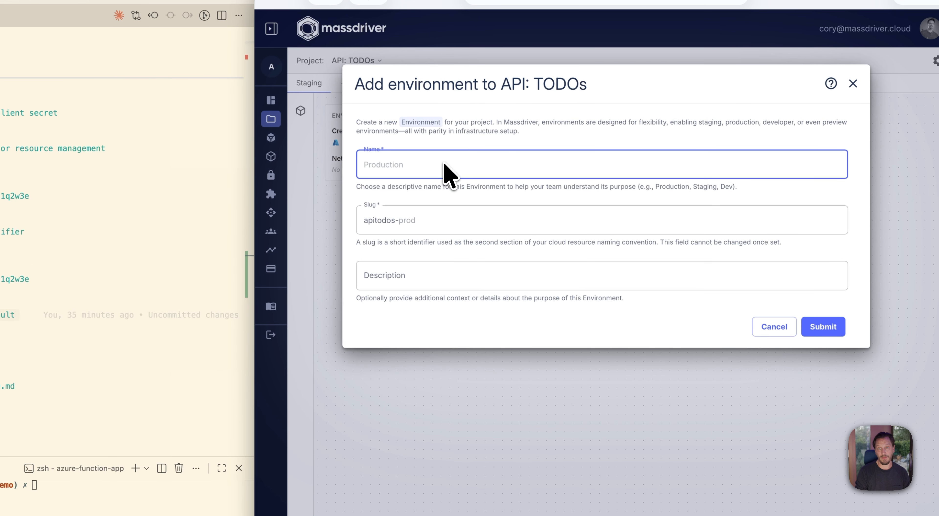
pyautogui.write('Production')
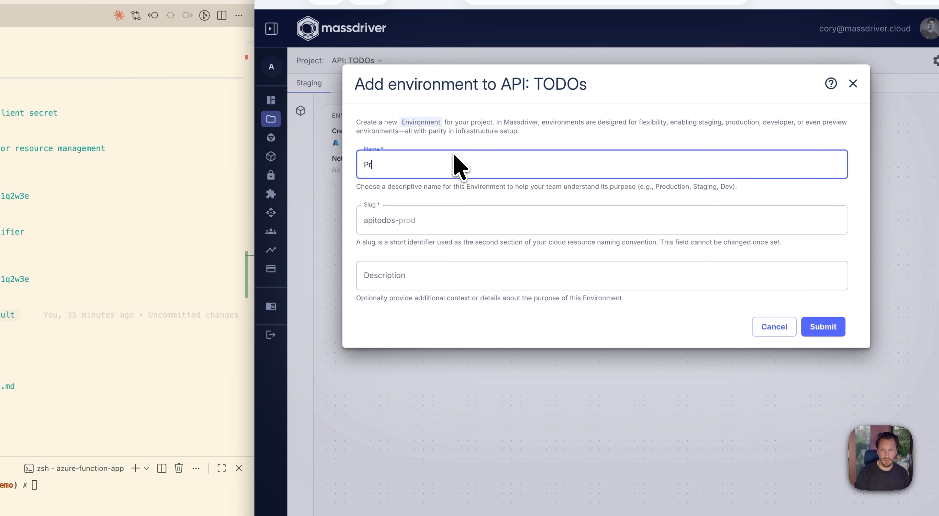
pyautogui.press('Tab')
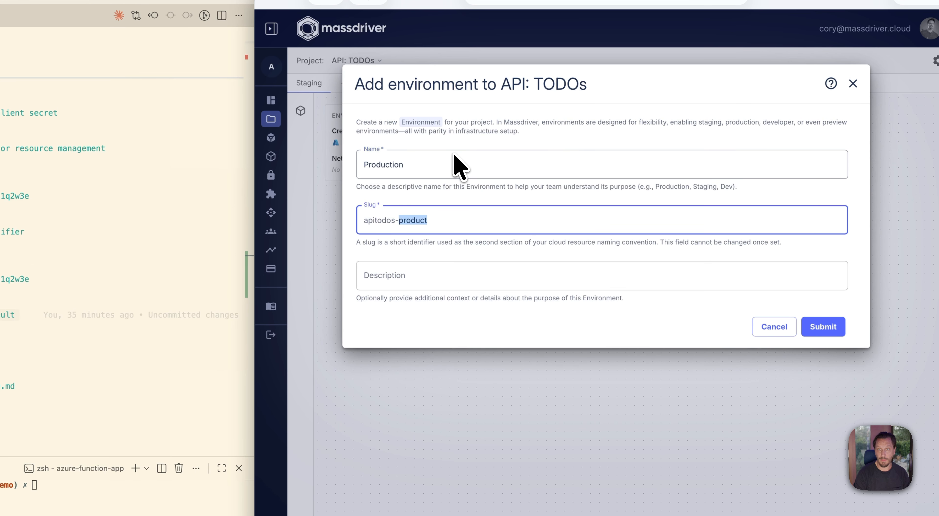
pyautogui.write('prod')
pyautogui.press('Tab')
pyautogui.click(820, 328)
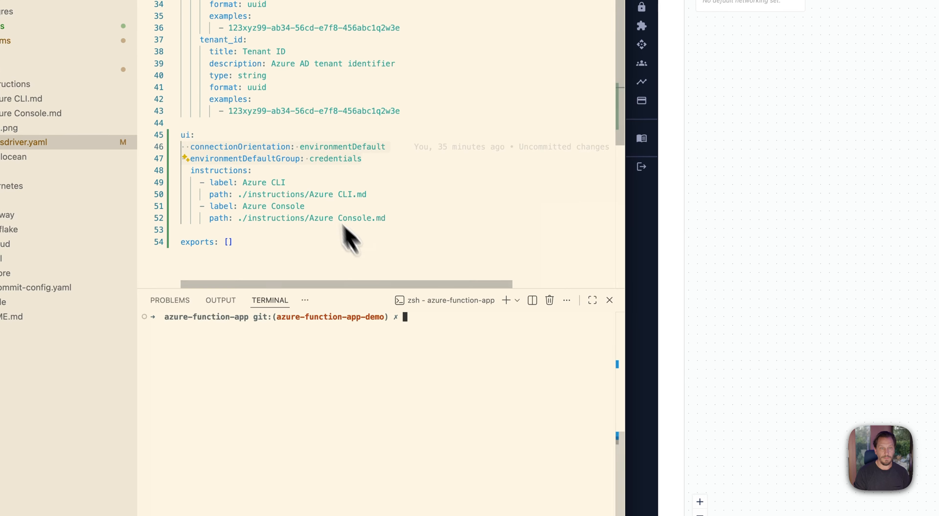
# - Change the VS Code terminal's working directory to ../azure-storage-account
pyautogui.write('cd')
pyautogui.press('BackSpace')
pyautogui.write('./azure-s')
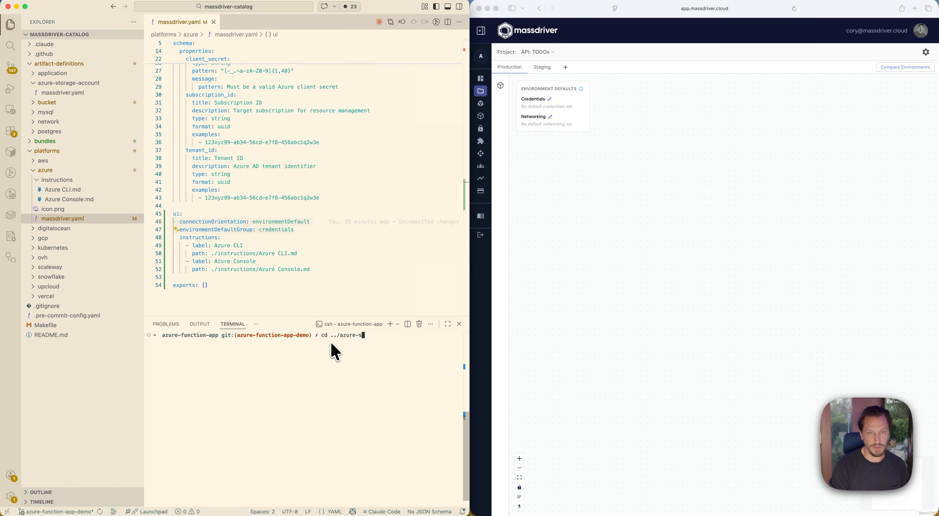
pyautogui.write('tor')
pyautogui.press('Tab')
pyautogui.press('Return')
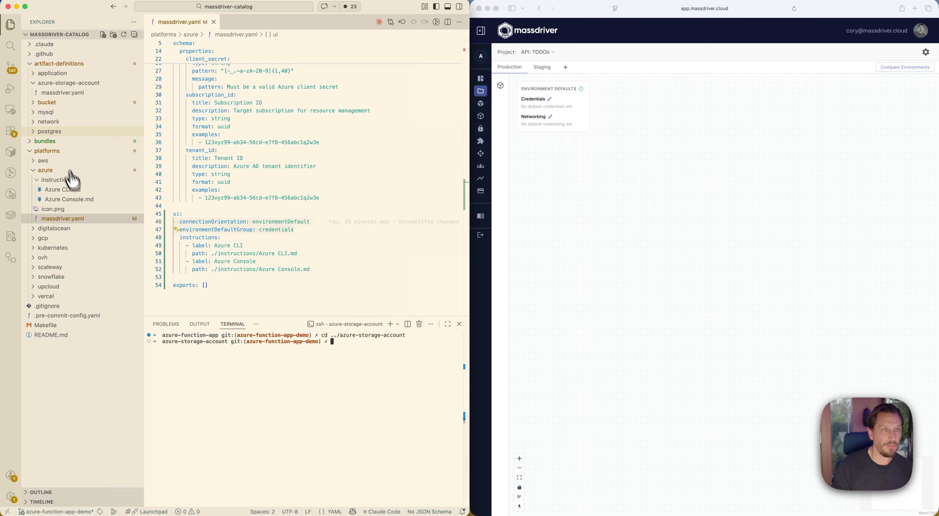
# - Open massdriver.yaml of the azure-storage-account bundle and view its beginning
pyautogui.click(32, 141)
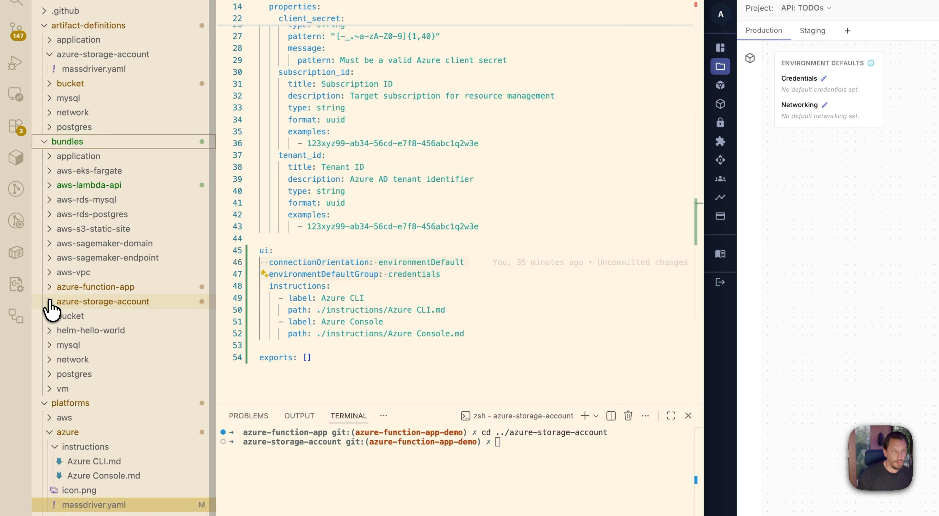
pyautogui.click(58, 302)
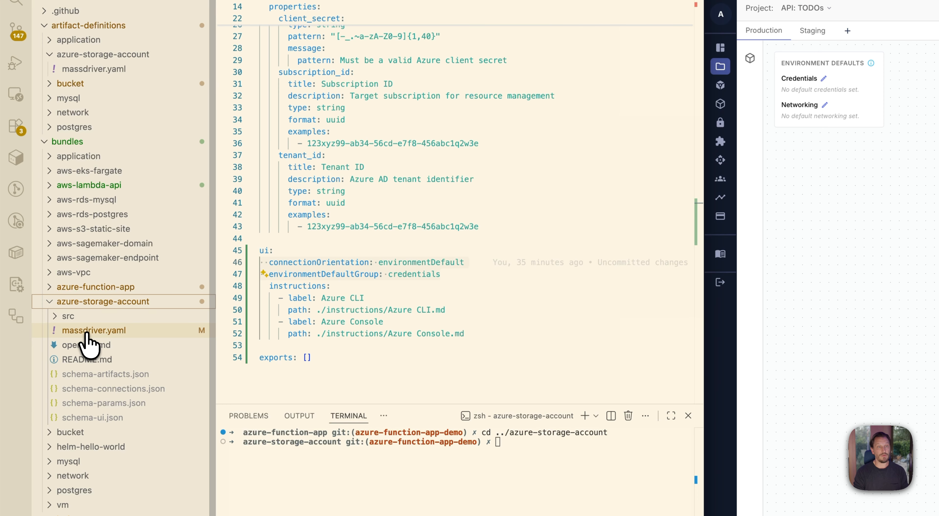
pyautogui.click(87, 330)
pyautogui.scroll(5, 478, 142)
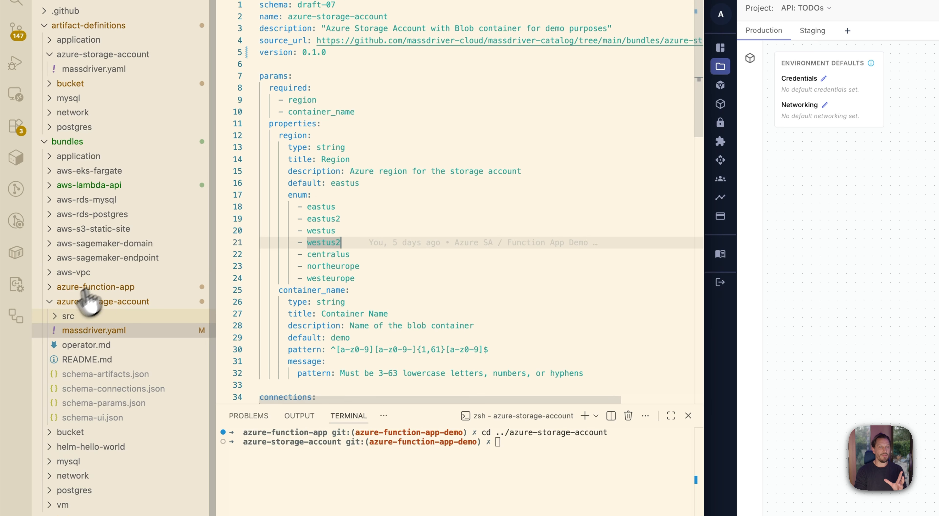
# - Expand the azure-storage-account bundle's src folder and review the connections, artifacts and steps sections of massdriver.yaml
pyautogui.click(59, 317)
pyautogui.scroll(-5, 110, 329)
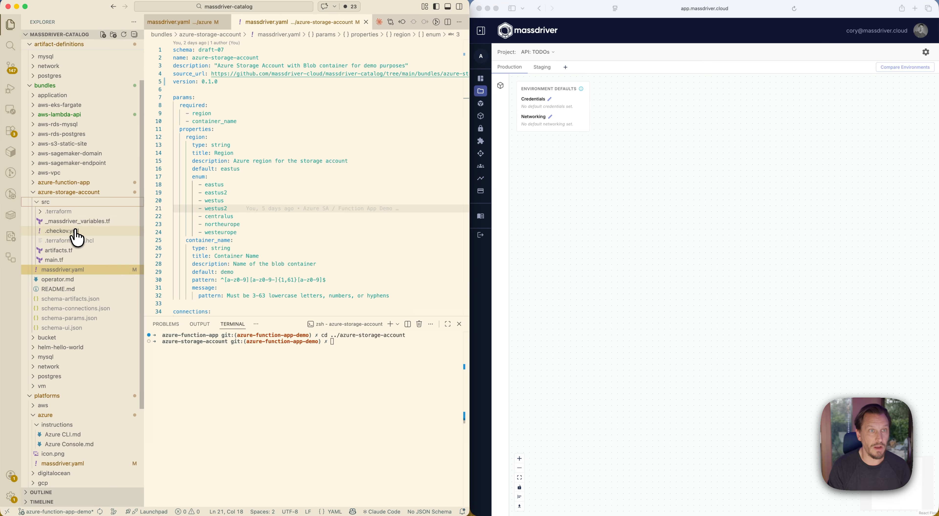
pyautogui.scroll(-10, 218, 204)
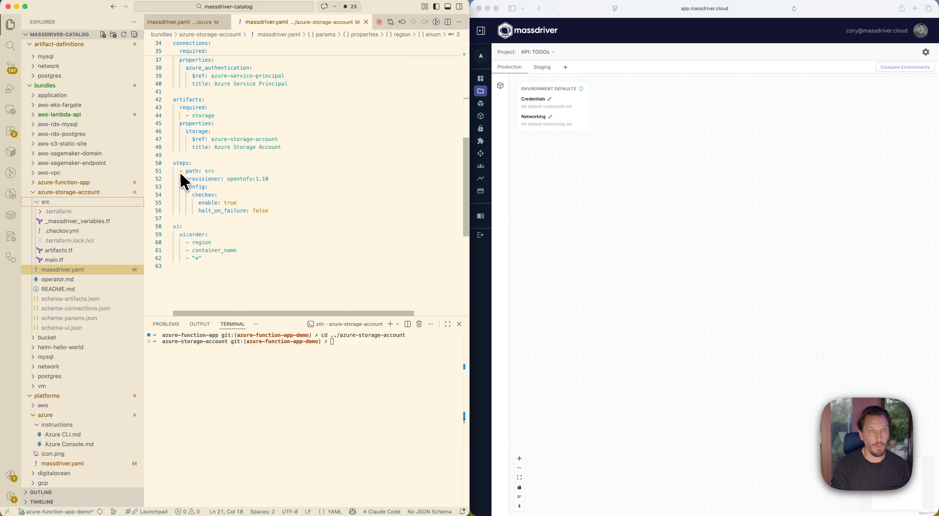
pyautogui.scroll(10, 237, 209)
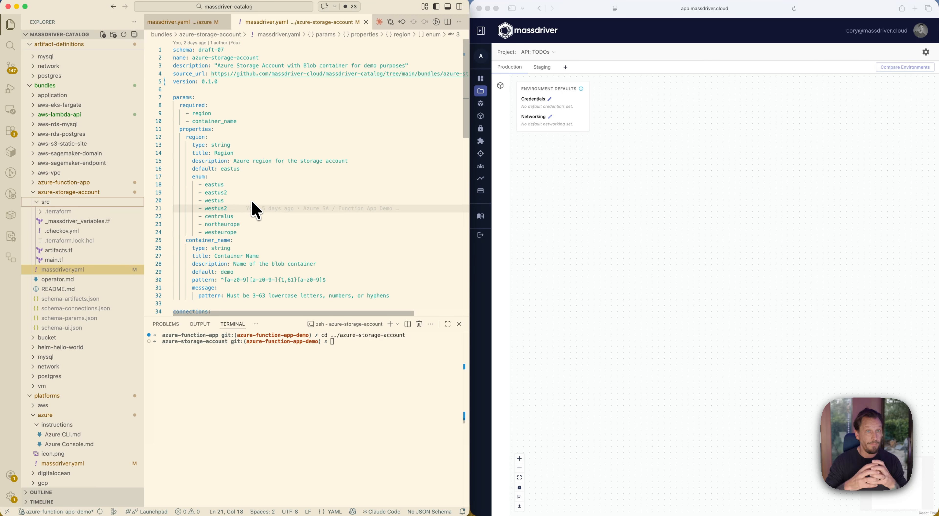
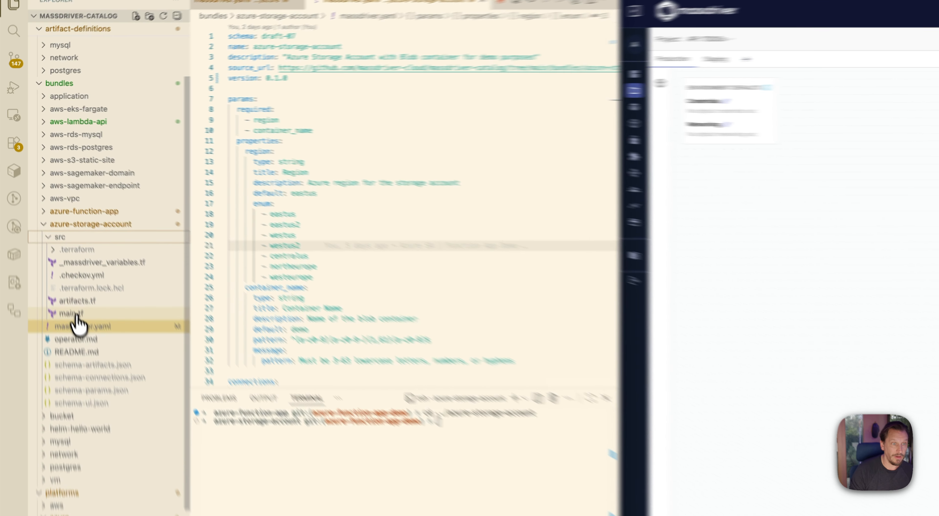
# - Examine the bundle's main.tf and the variable declarations in _massdriver_variables.tf, down to the region variable
pyautogui.click(52, 259)
pyautogui.scroll(3, 173, 242)
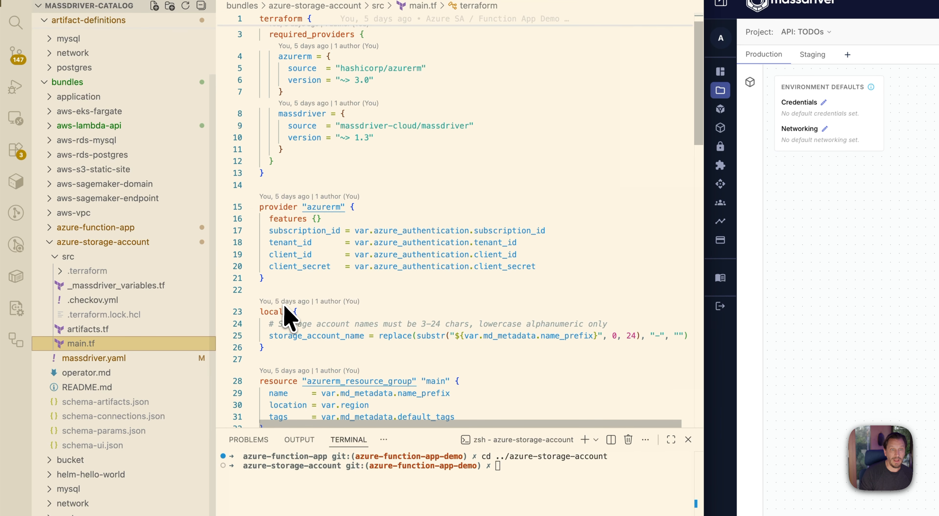
pyautogui.click(120, 285)
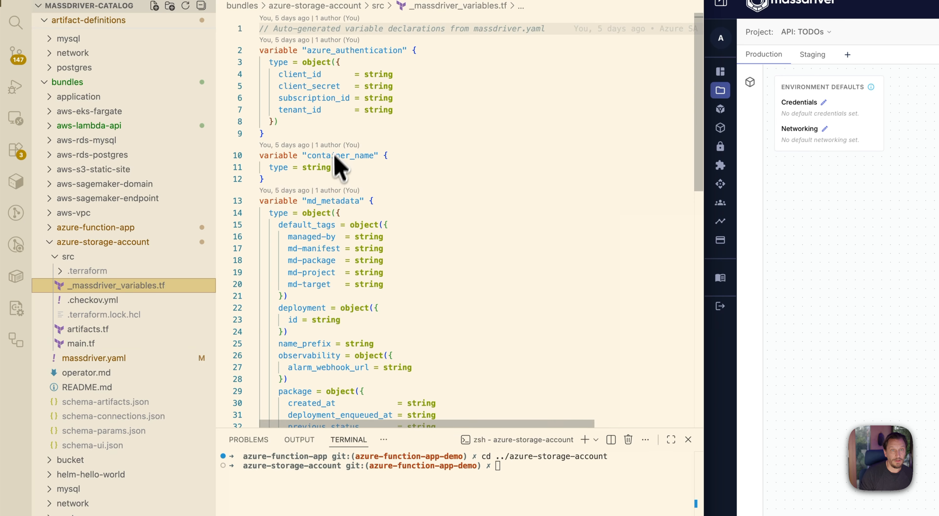
pyautogui.scroll(-10, 324, 178)
pyautogui.moveTo(292, 279); pyautogui.dragTo(248, 249)
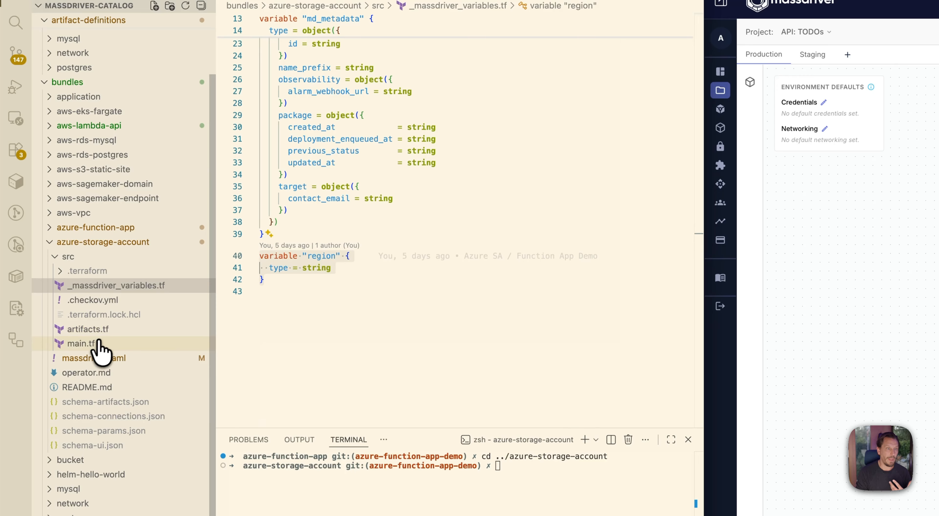
# - Return to the azure-storage-account bundle's massdriver.yaml and examine the enum values of the region parameter
pyautogui.click(99, 358)
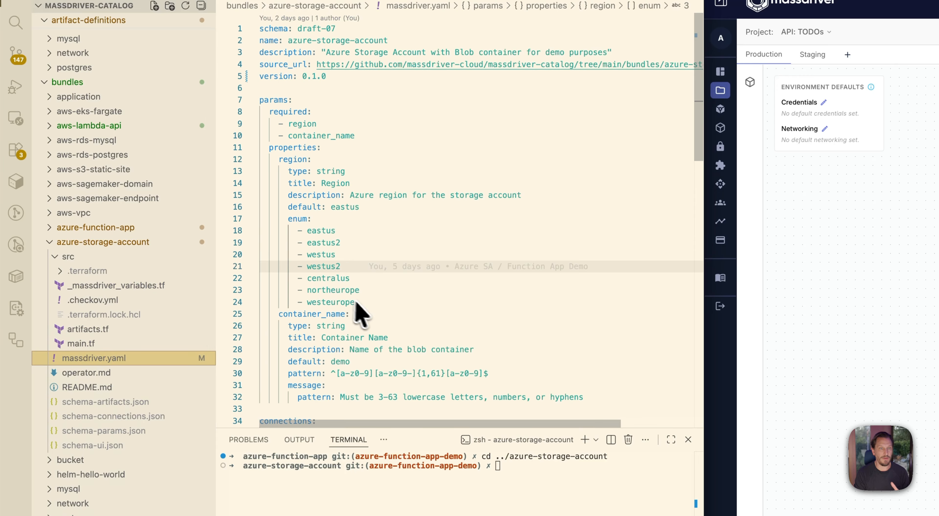
pyautogui.moveTo(359, 305); pyautogui.dragTo(254, 239)
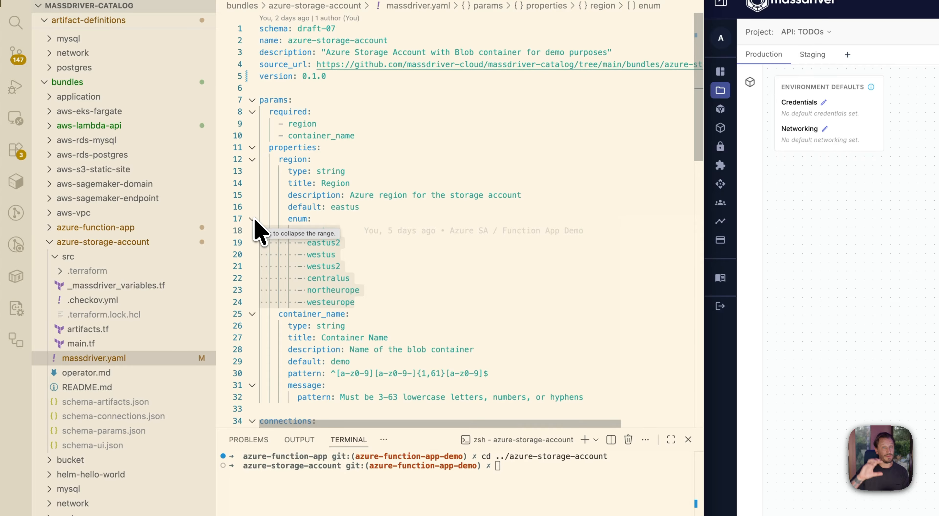
pyautogui.click(405, 254)
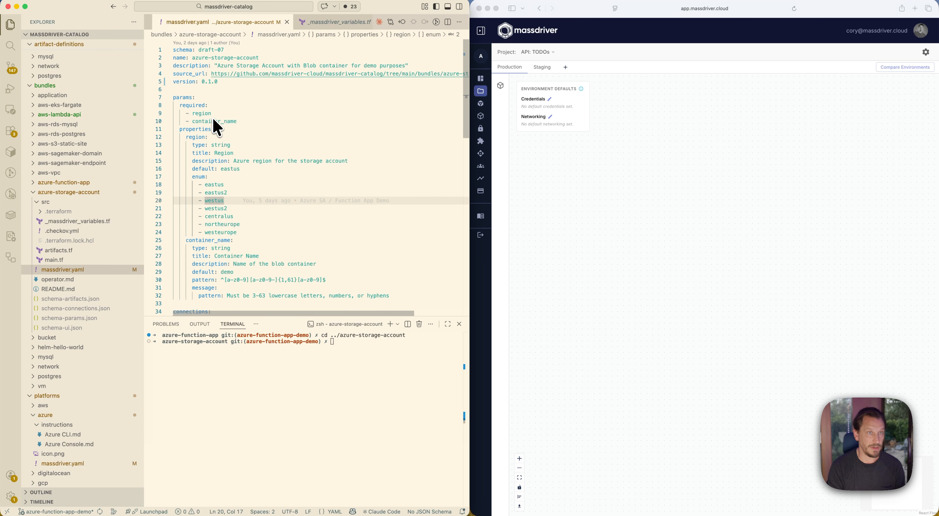
pyautogui.moveTo(190, 176); pyautogui.dragTo(263, 228)
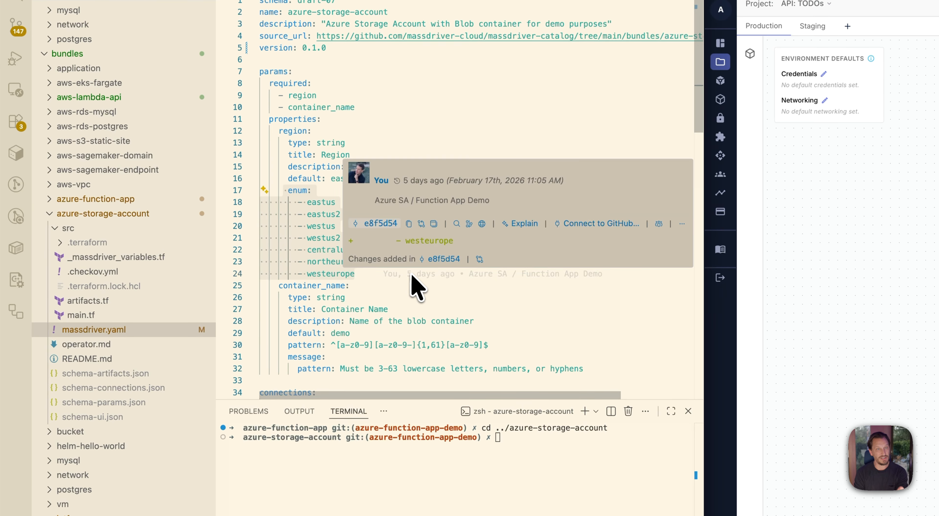
pyautogui.click(295, 261)
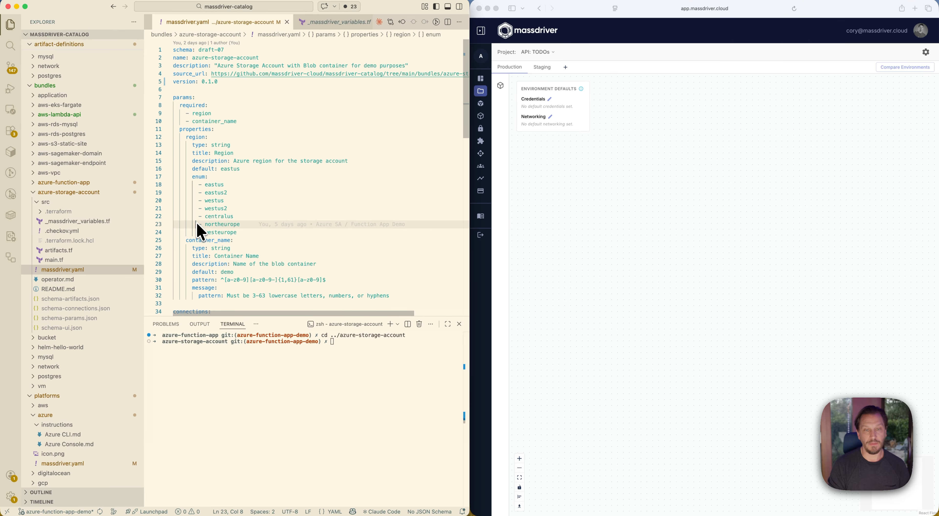
# - Publish the azure-storage-account bundle as a development release by running mass bundle publish --development in the terminal
pyautogui.click(402, 375)
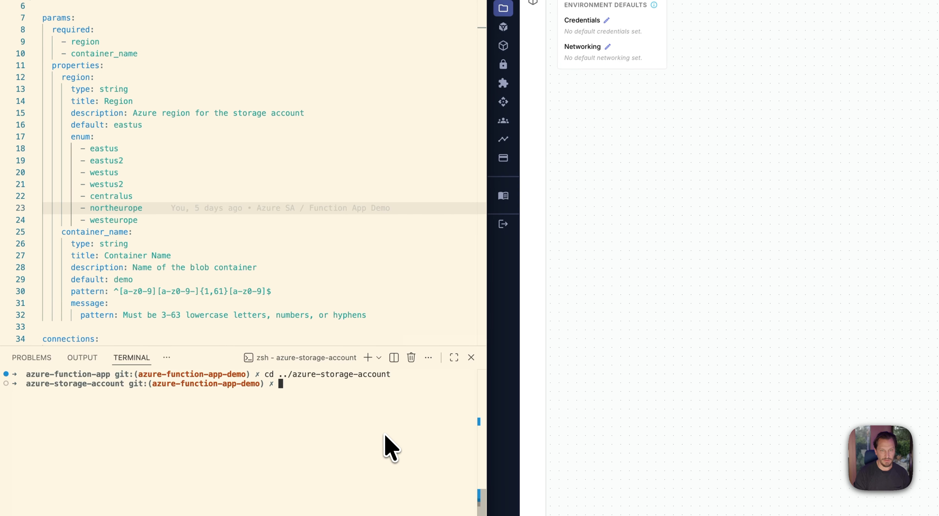
pyautogui.write('mass bundle publish --development')
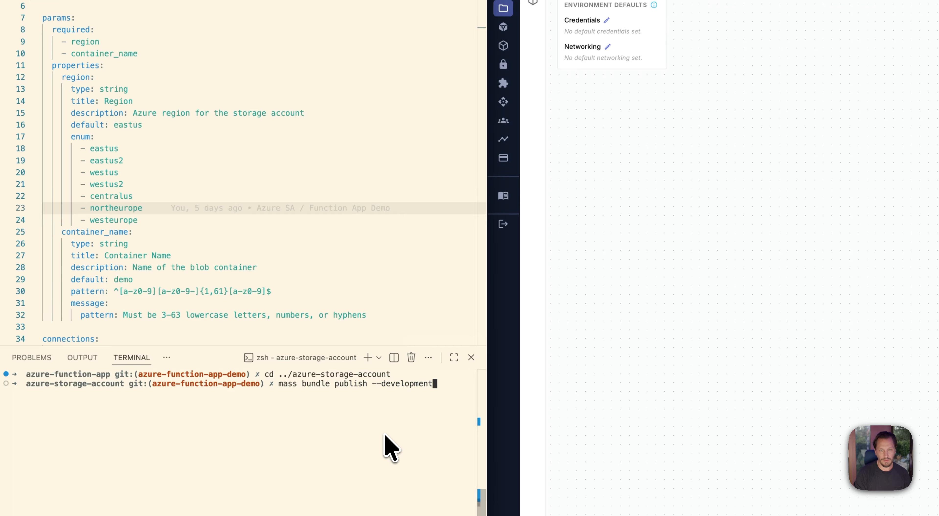
pyautogui.press('Return')
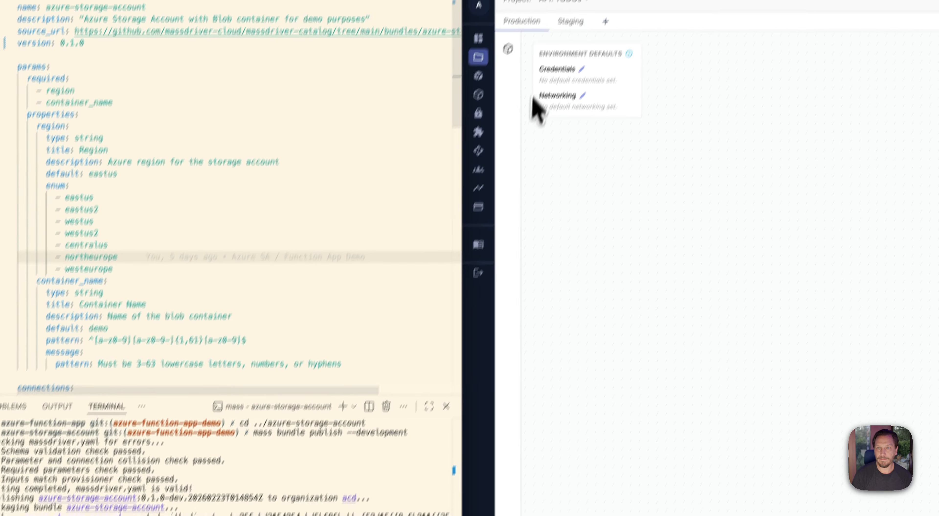
# - Add the azure-storage-account bundle to the Staging environment's canvas with the name "Database" and the slug ending "database"
pyautogui.click(554, 50)
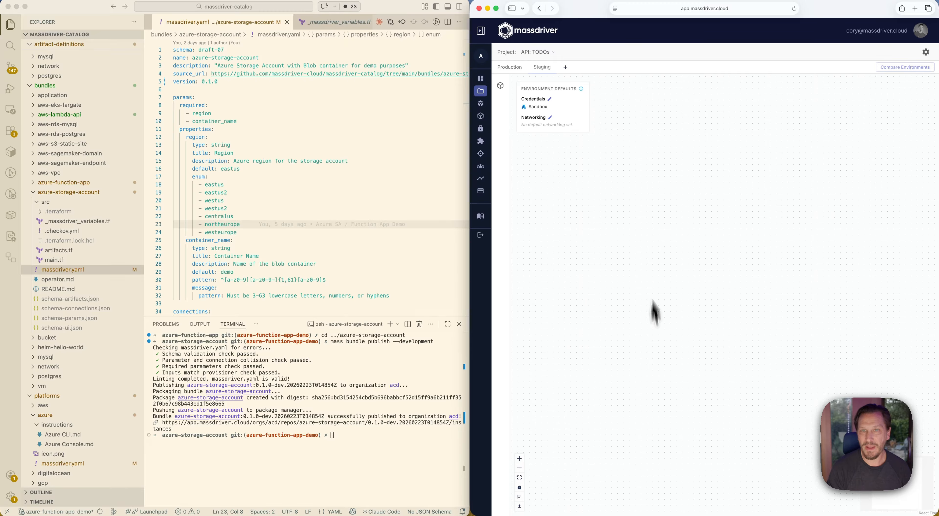
pyautogui.click(480, 90)
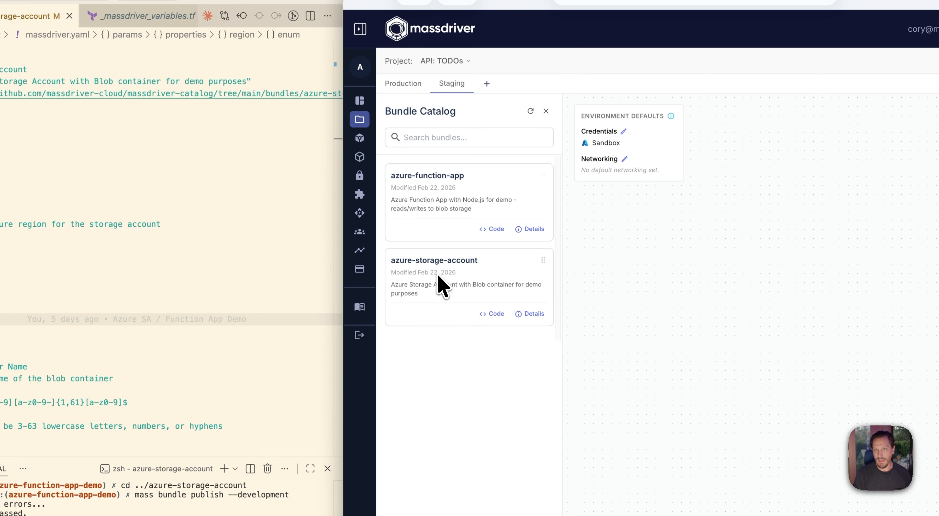
pyautogui.moveTo(440, 283); pyautogui.dragTo(671, 304)
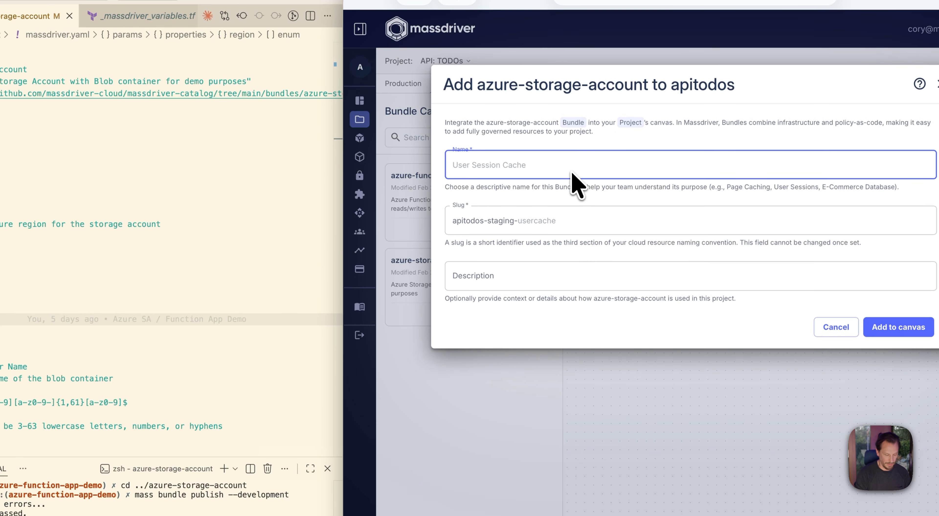
pyautogui.write('Dta')
pyautogui.write('atabase')
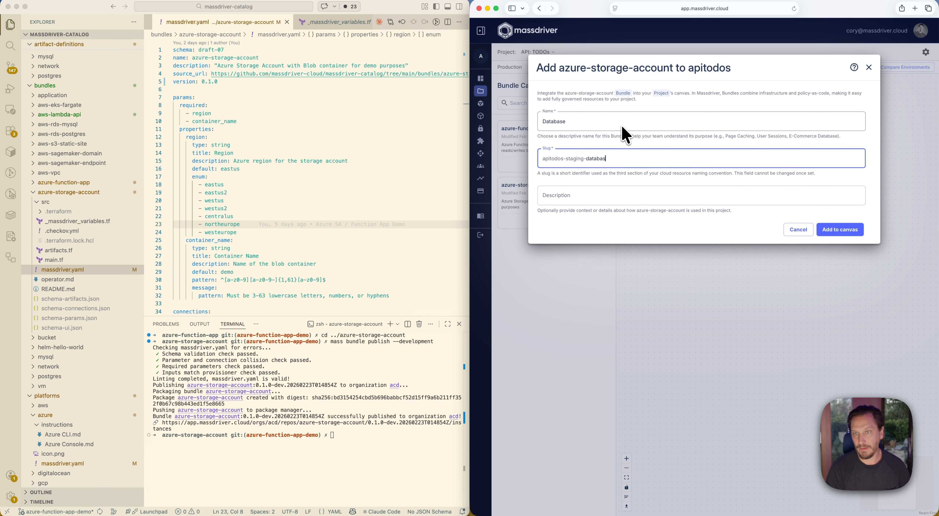
pyautogui.press('Tab')
pyautogui.press('Return')
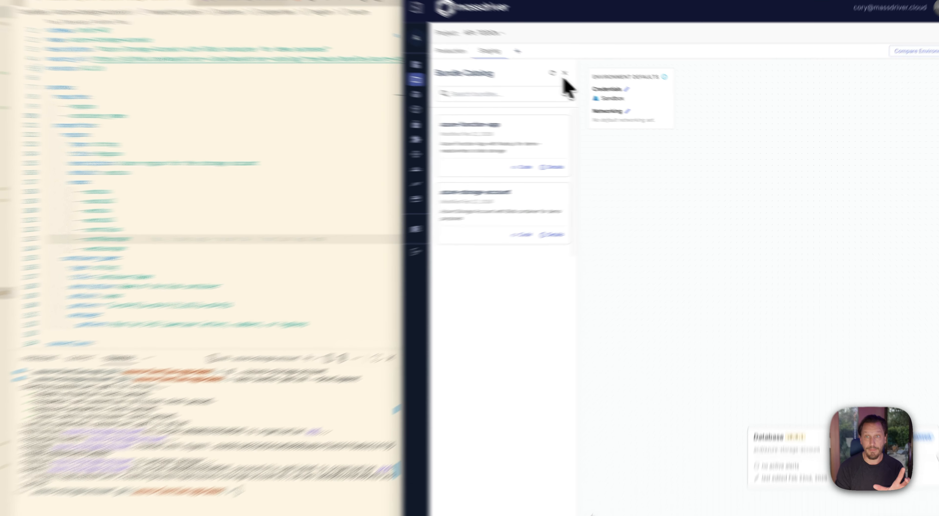
pyautogui.click(605, 85)
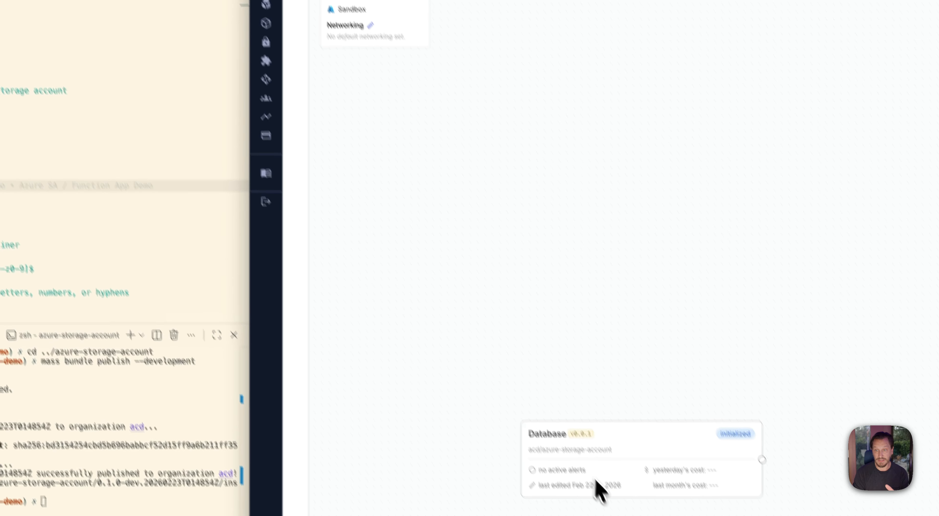
# - Set the Database package's version to latest with development releases included, and save the change
pyautogui.click(597, 481)
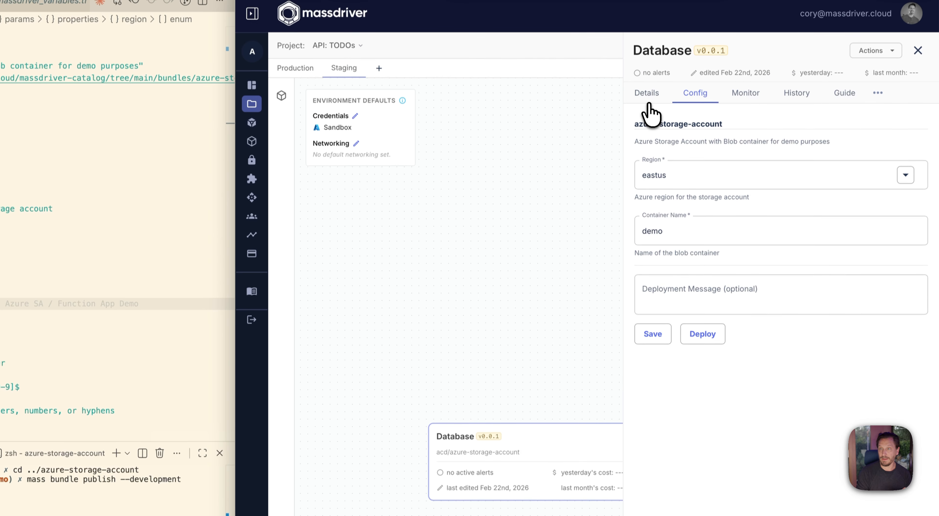
pyautogui.click(648, 102)
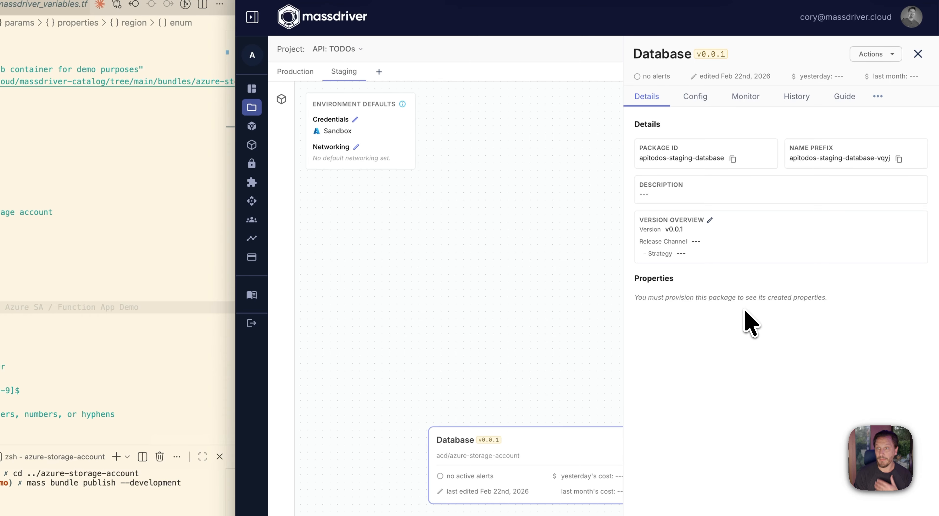
pyautogui.click(710, 220)
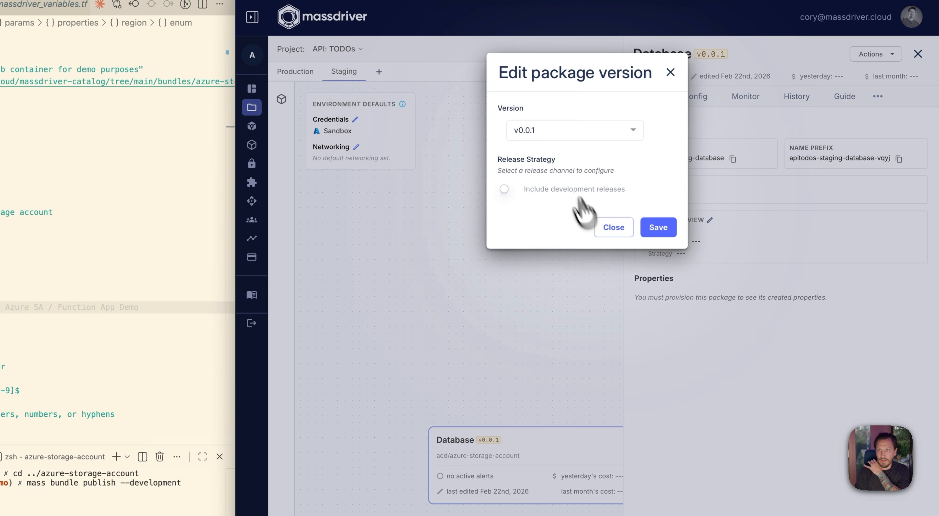
pyautogui.click(558, 133)
pyautogui.click(555, 179)
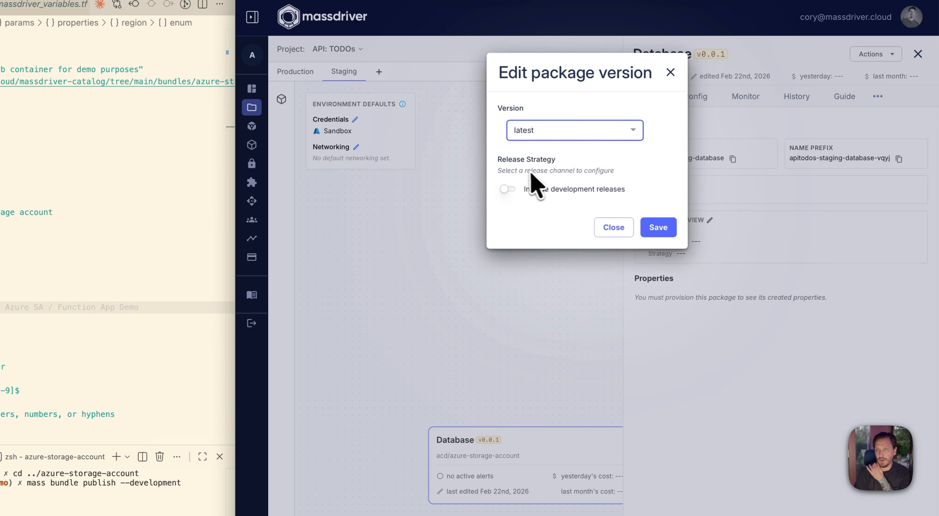
pyautogui.click(507, 188)
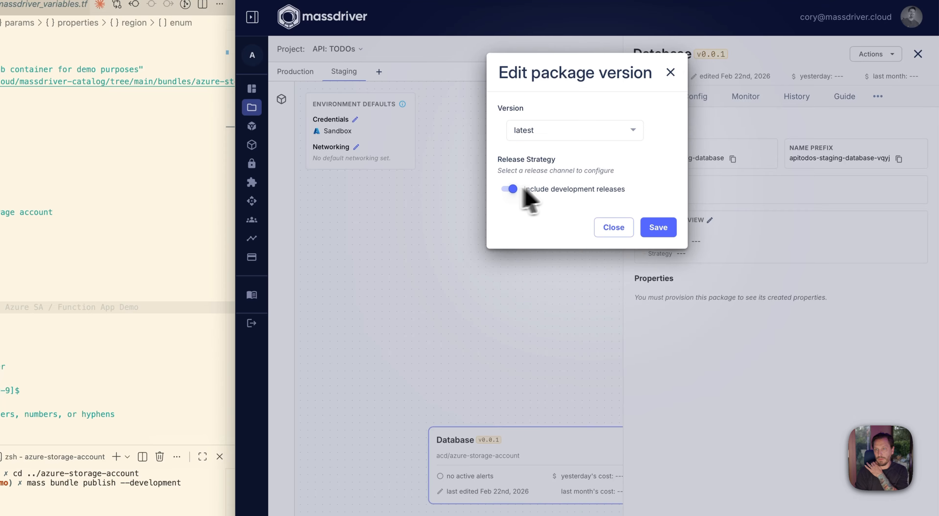
pyautogui.click(658, 228)
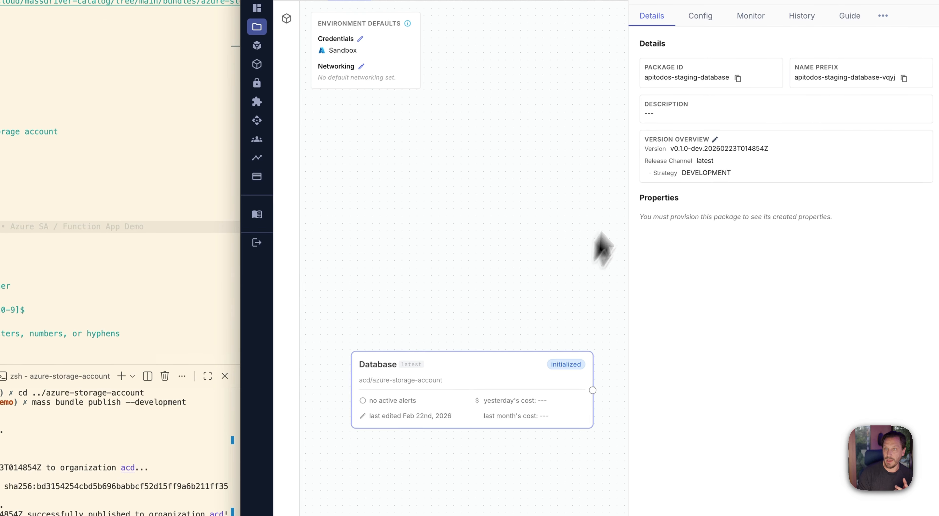
# - Deploy the Database package with the region eastus and the container name demo, and close the deployment log
pyautogui.click(706, 95)
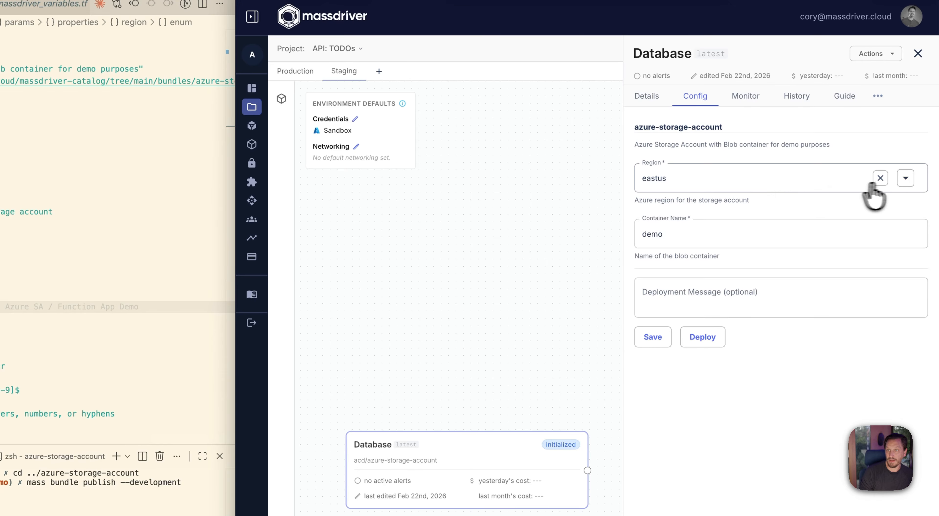
pyautogui.click(906, 178)
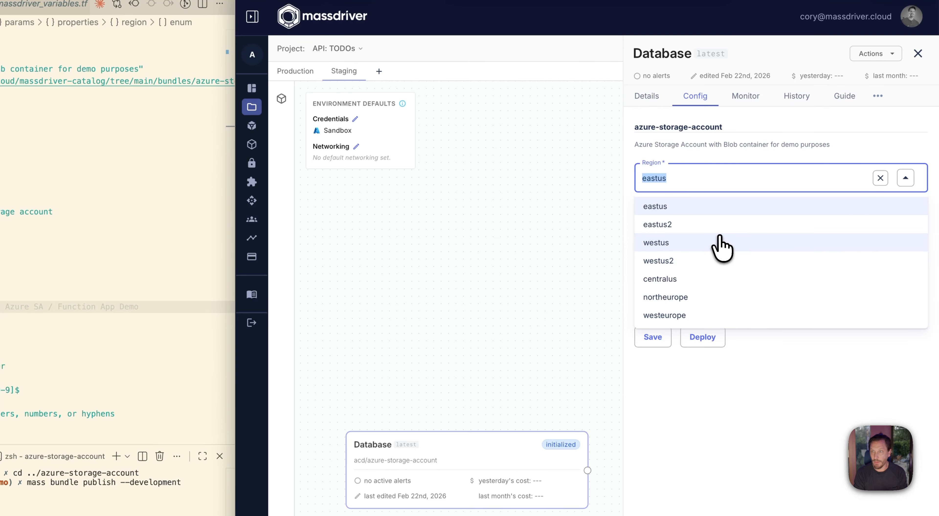
pyautogui.click(686, 207)
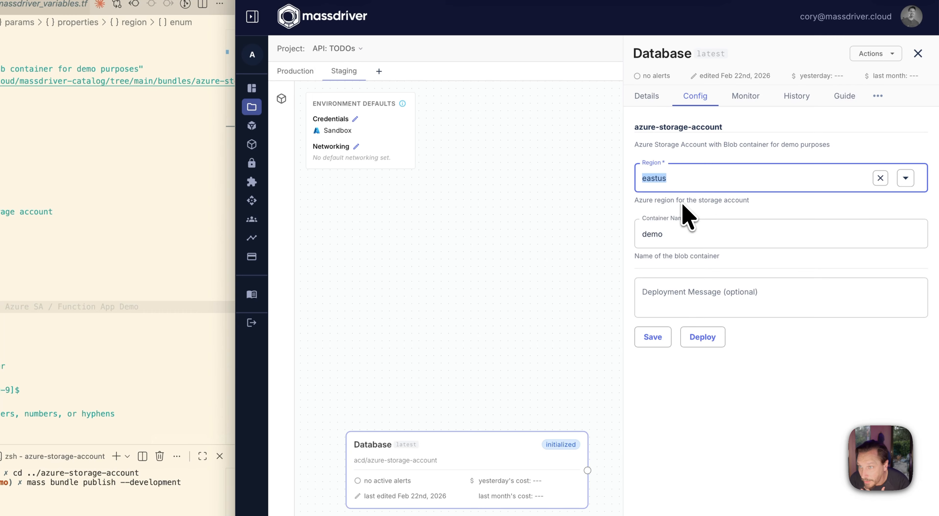
pyautogui.click(704, 339)
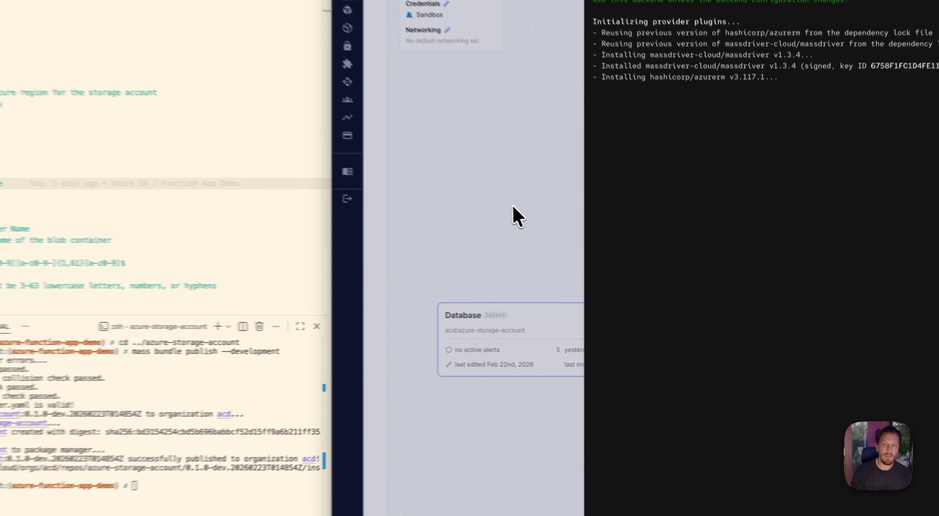
pyautogui.click(597, 244)
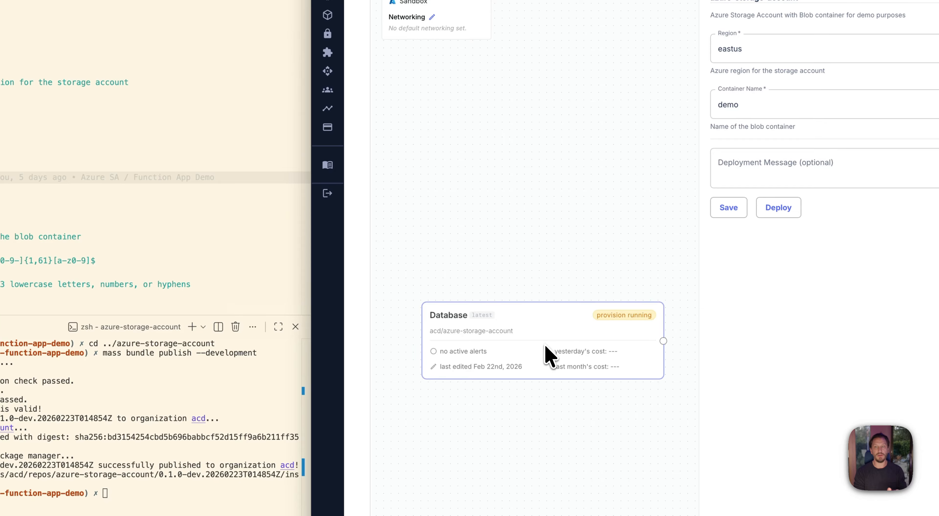
# - Move the Database package higher on the canvas, inspect its storage output and pull a connection line out from it
pyautogui.moveTo(549, 356); pyautogui.dragTo(502, 238)
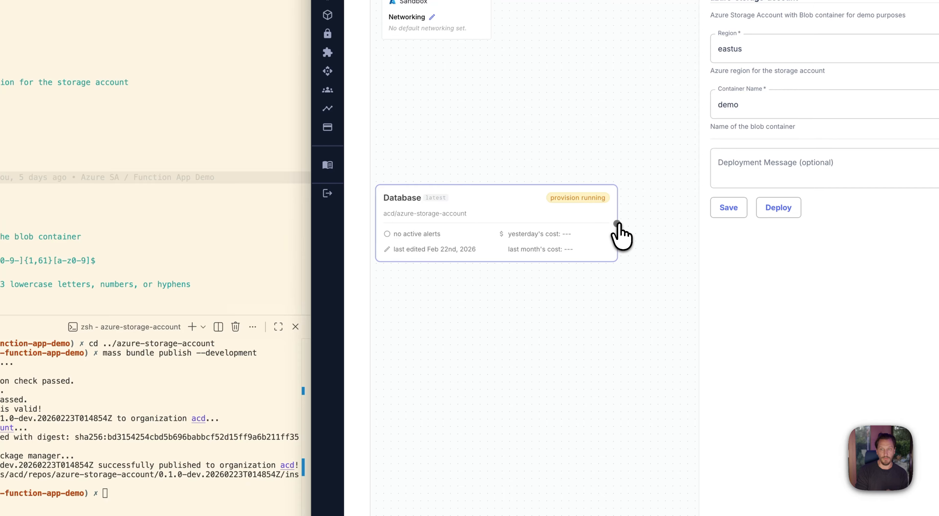
pyautogui.moveTo(617, 223)
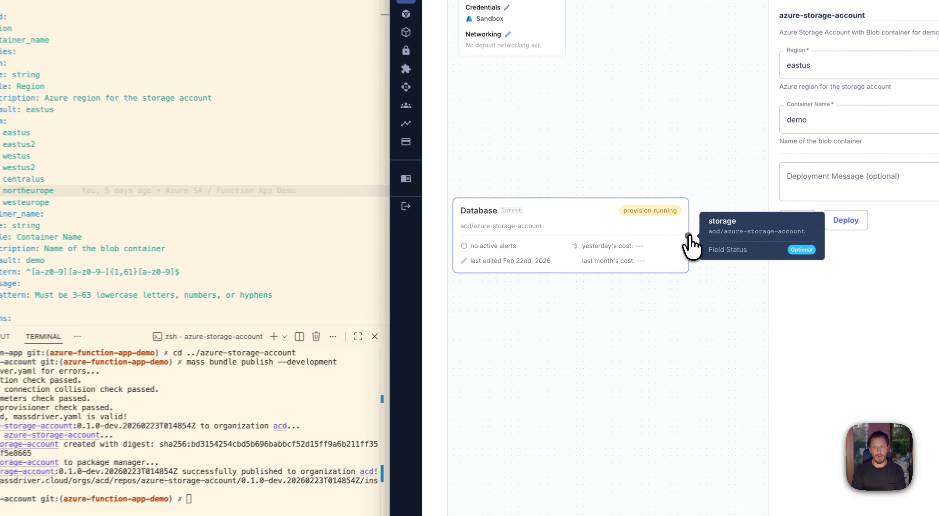
pyautogui.moveTo(674, 256); pyautogui.dragTo(710, 219)
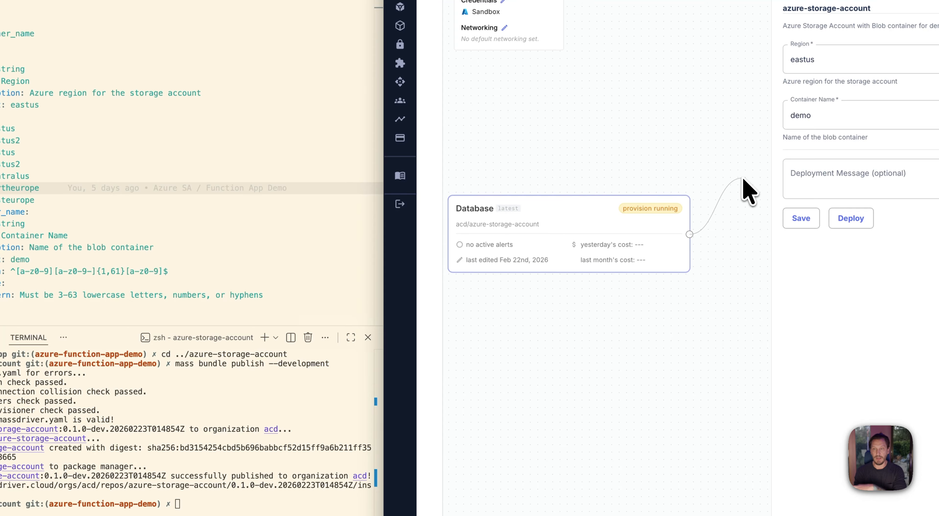
# - Change to the ../azure-function-app directory in the terminal and publish that bundle to Massdriver as a development release
pyautogui.moveTo(743, 179); pyautogui.dragTo(743, 179)
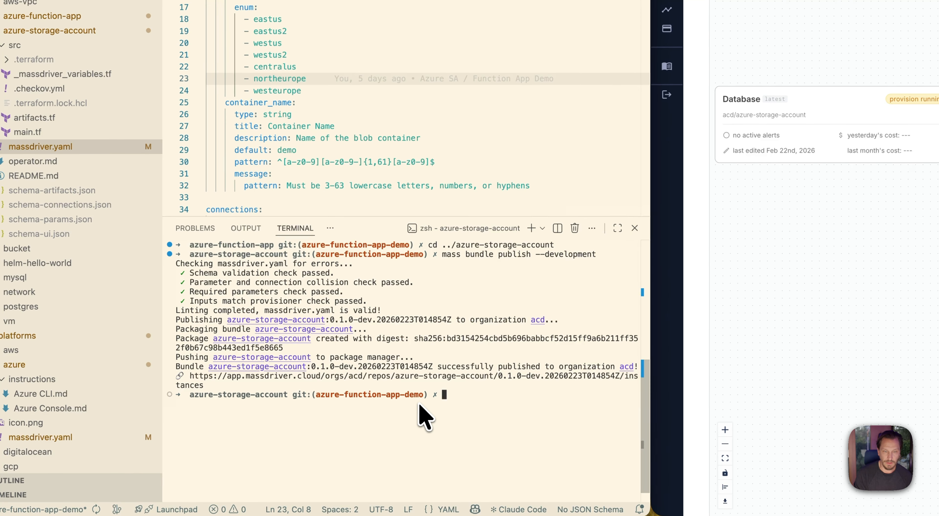
pyautogui.write('c')
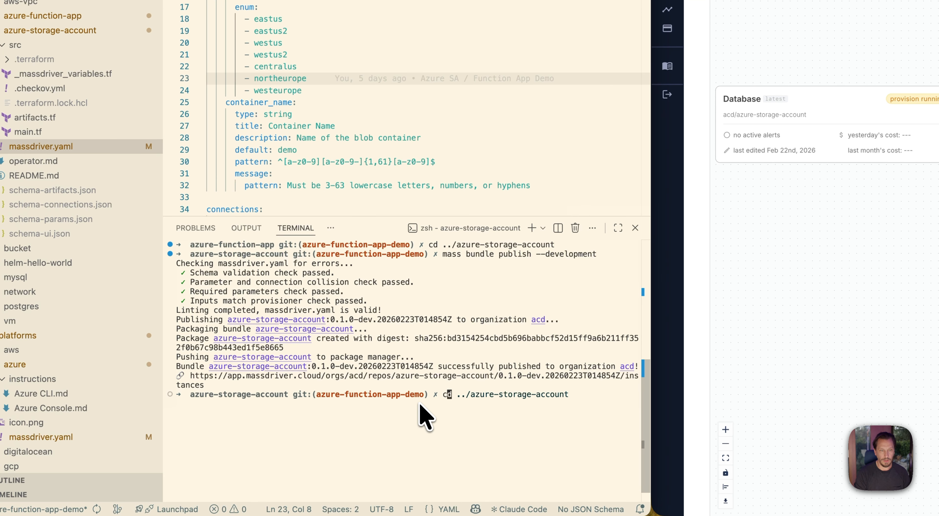
pyautogui.write('d ../azure-f')
pyautogui.press('Right')
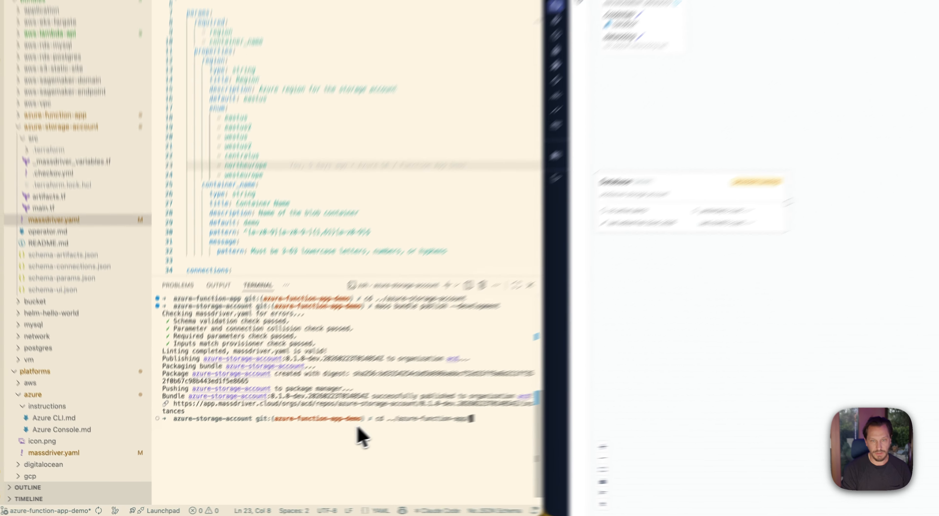
pyautogui.press('Return')
pyautogui.write('mass bundle publish --development')
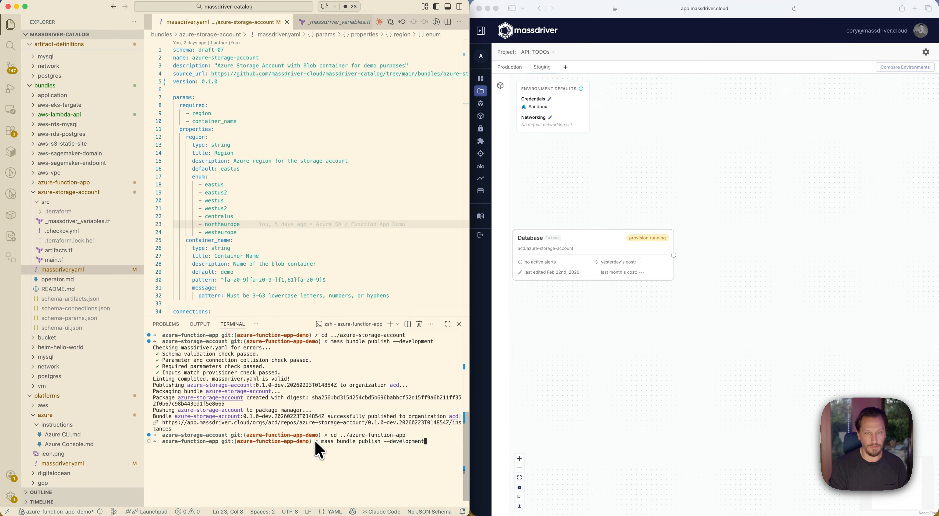
pyautogui.press('Return')
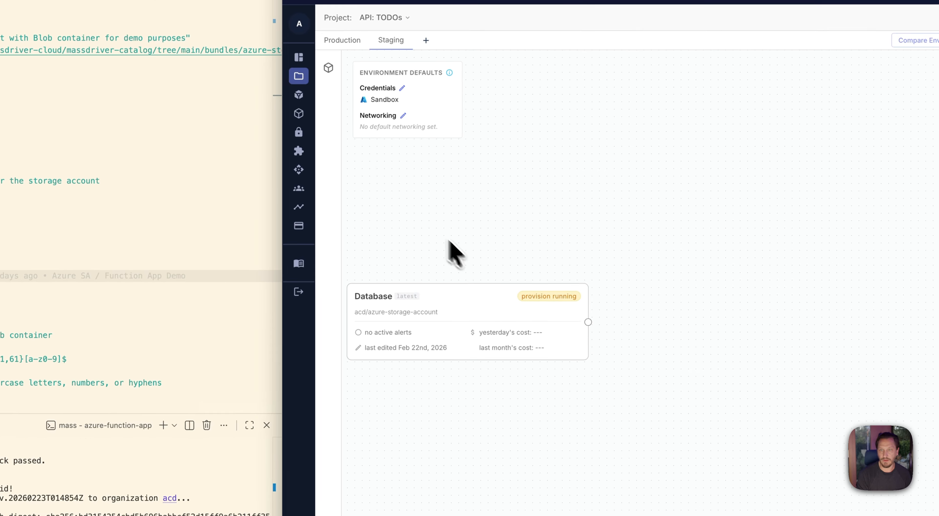
# - Add the azure-function-app bundle to the Staging canvas with the name "REST API" and the slug ending "endpoint"
pyautogui.click(328, 68)
pyautogui.moveTo(380, 151); pyautogui.dragTo(753, 214)
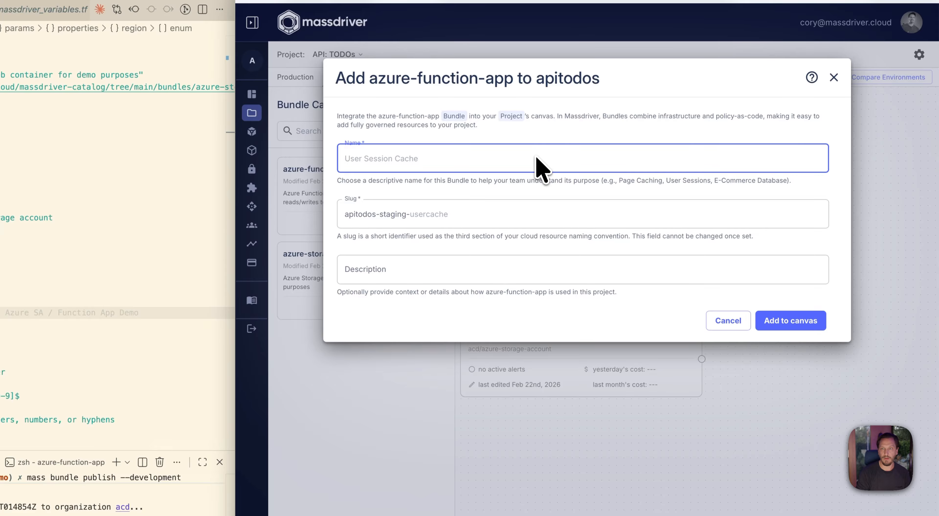
pyautogui.write('REST API')
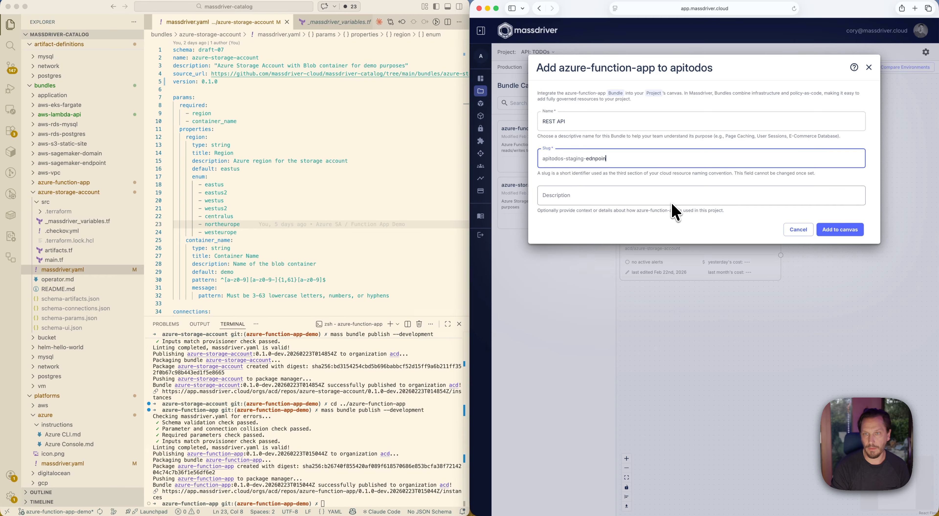
pyautogui.write('nt')
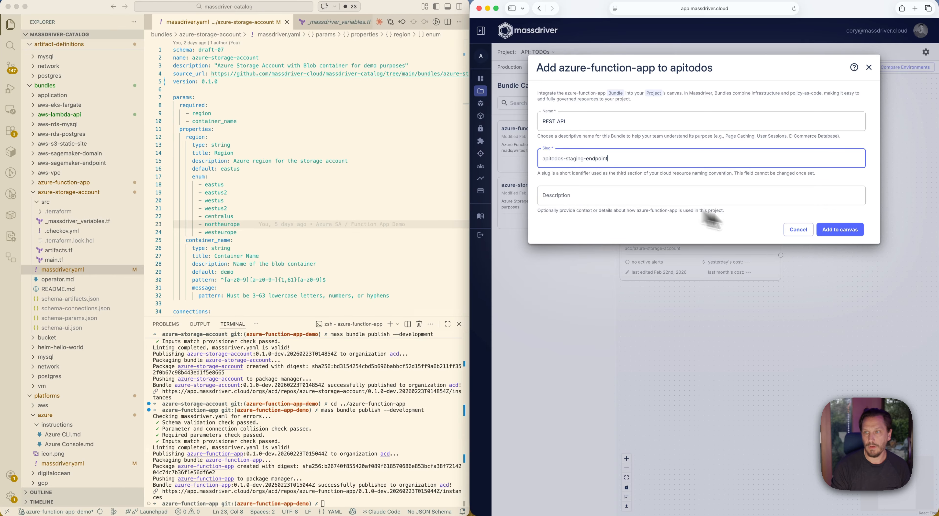
pyautogui.click(840, 229)
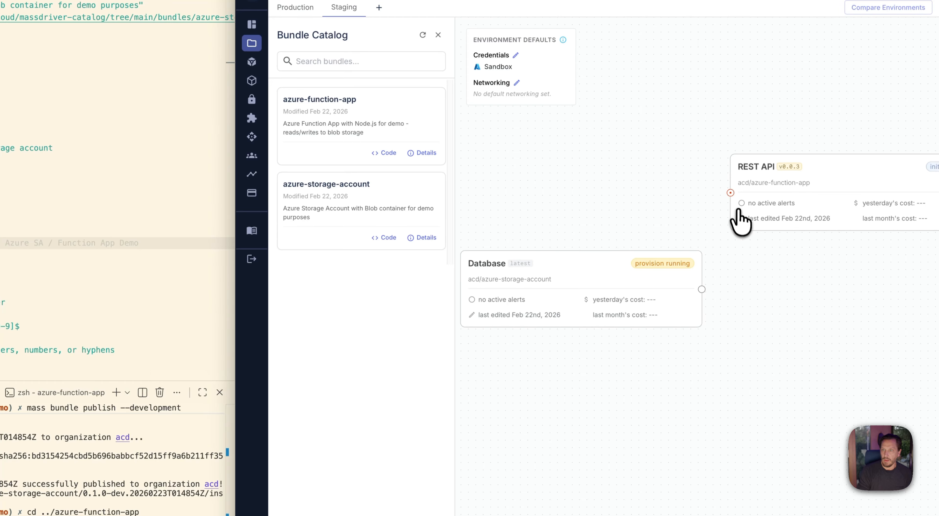
# - Check the REST API package's required input against the connections section of the azure-function-app bundle's massdriver.yaml, highlighting azure-service-principal
pyautogui.moveTo(731, 194)
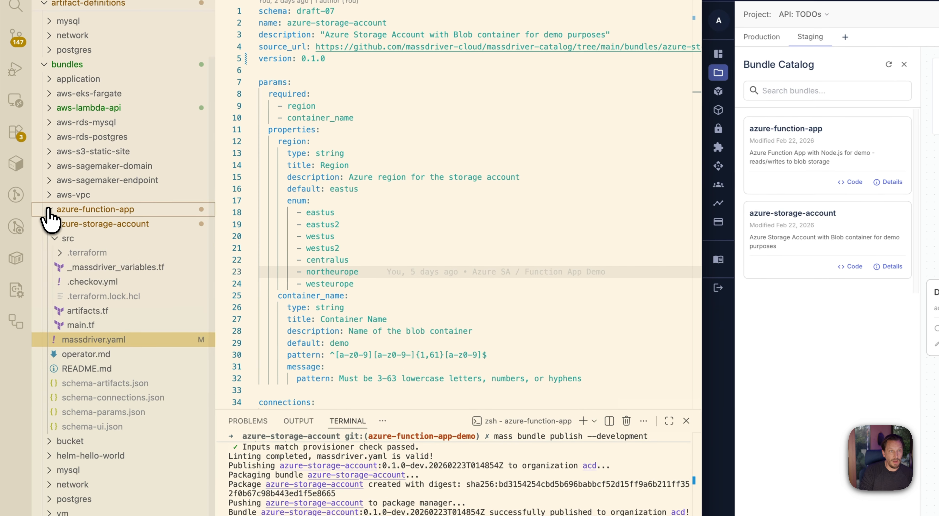
pyautogui.click(46, 184)
pyautogui.click(81, 238)
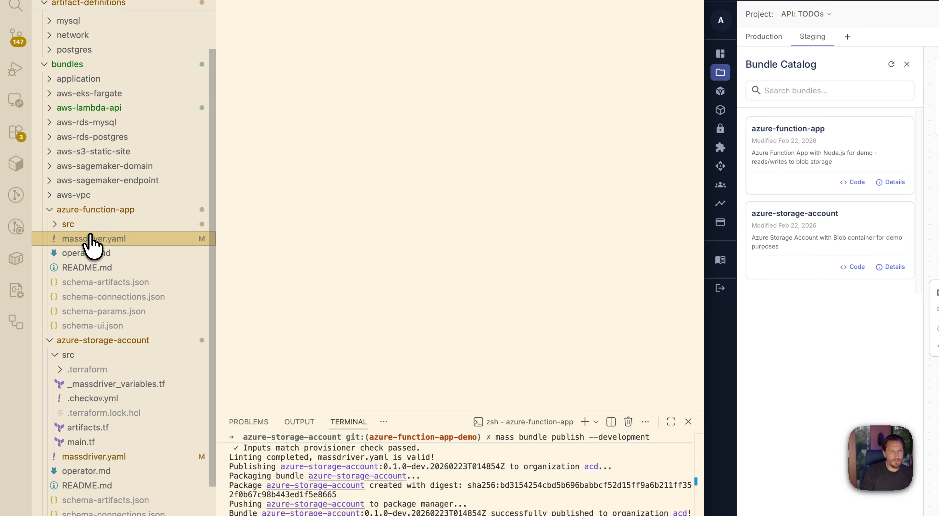
pyautogui.scroll(15, 325, 221)
pyautogui.scroll(-10, 359, 201)
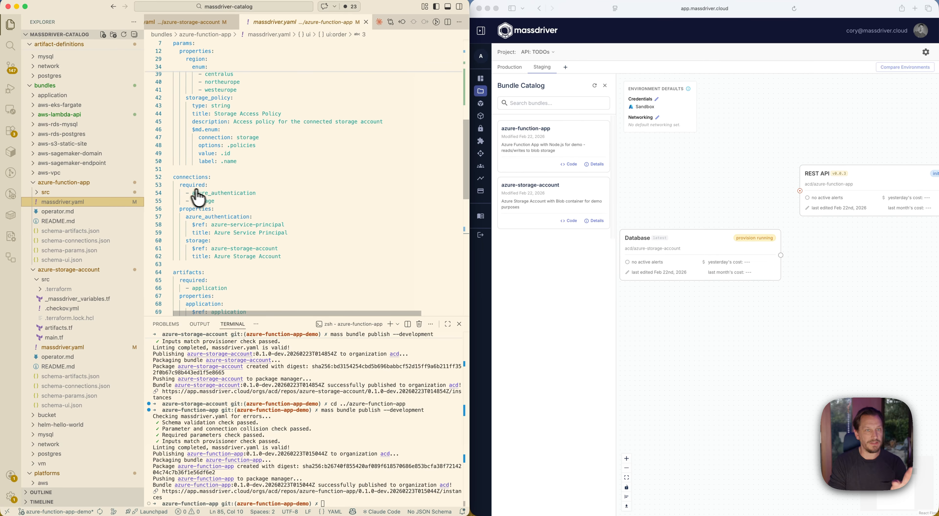
pyautogui.scroll(-3, 213, 206)
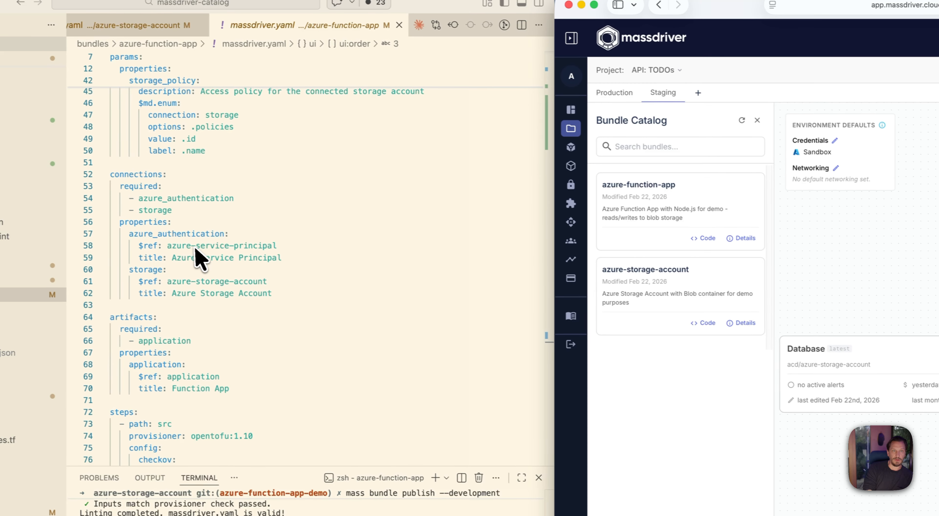
pyautogui.doubleClick(260, 245)
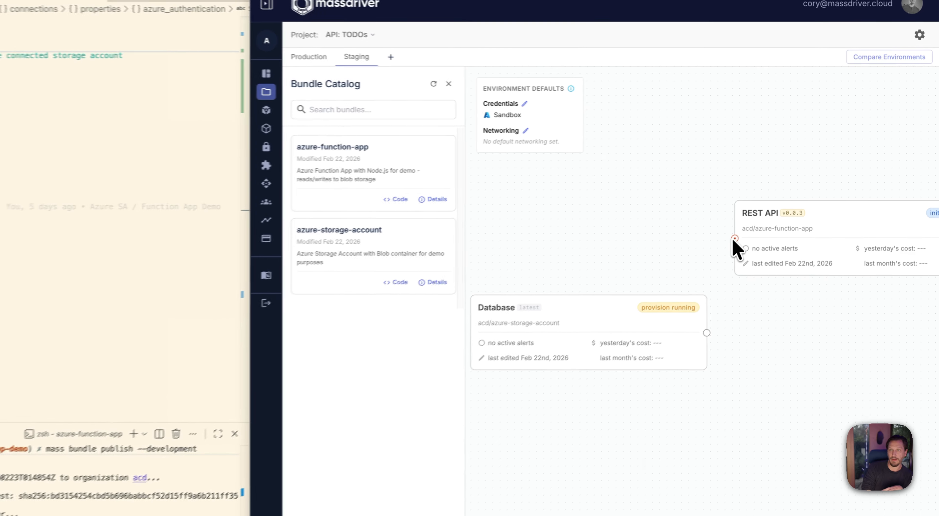
# - Connect the REST API package's input to the Database package's output and close the bundle catalog
pyautogui.moveTo(800, 191); pyautogui.dragTo(780, 256)
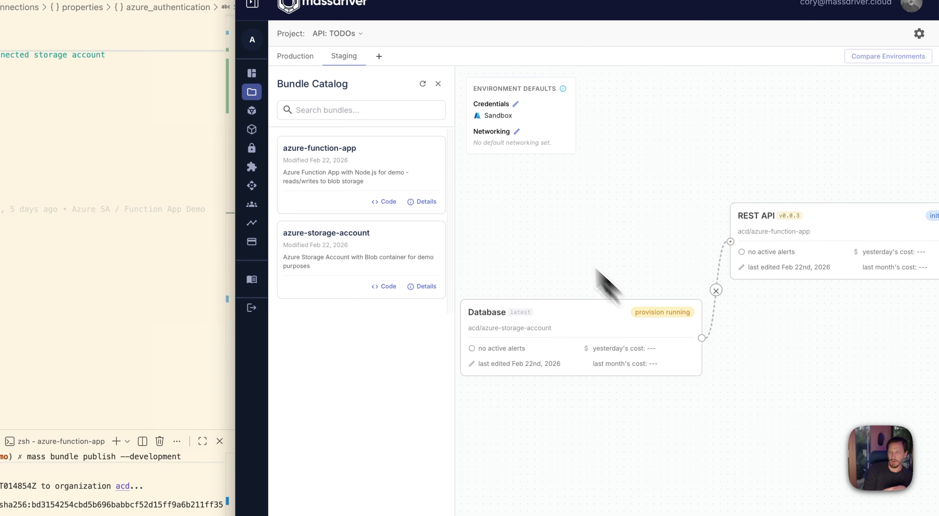
pyautogui.click(439, 83)
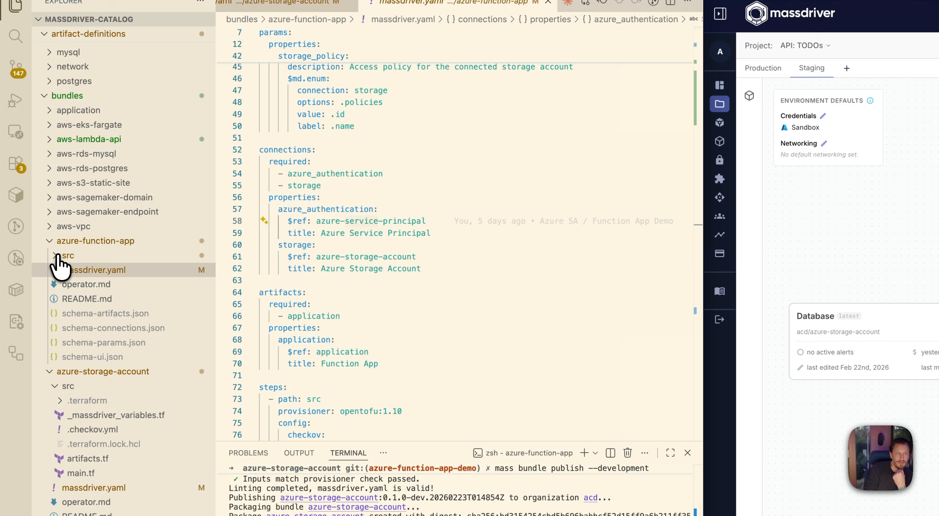
# - Compare the storage variable in azure-function-app's _massdriver_variables.tf with the schema in the azure-storage-account artifact definition, and close the definition
pyautogui.click(41, 193)
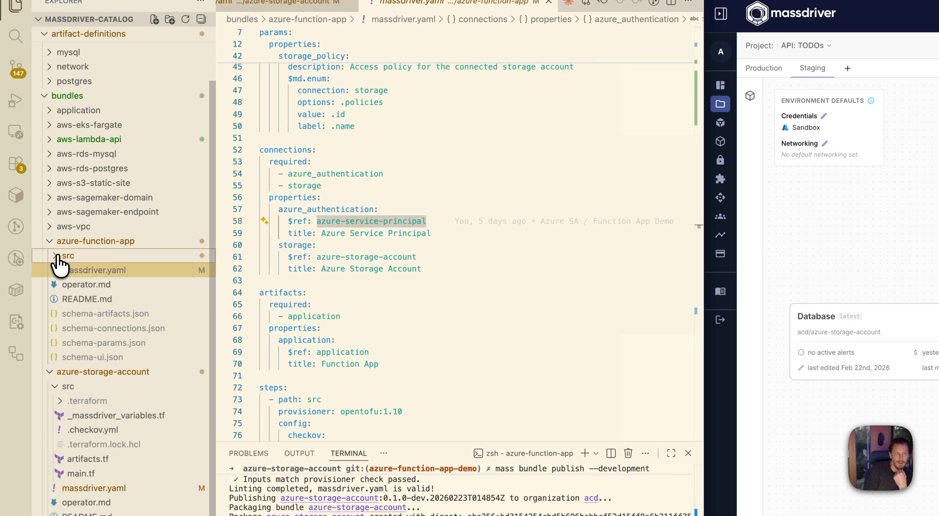
pyautogui.click(114, 299)
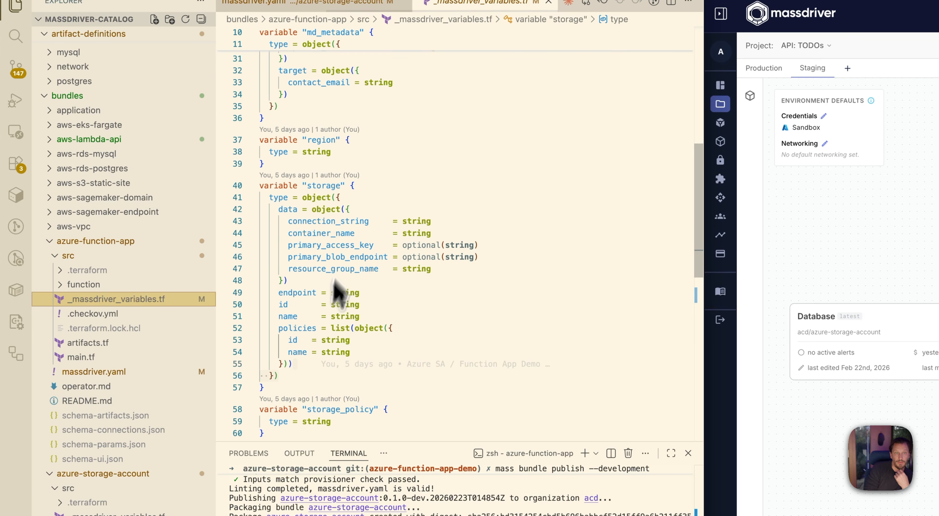
pyautogui.moveTo(292, 390); pyautogui.dragTo(248, 193)
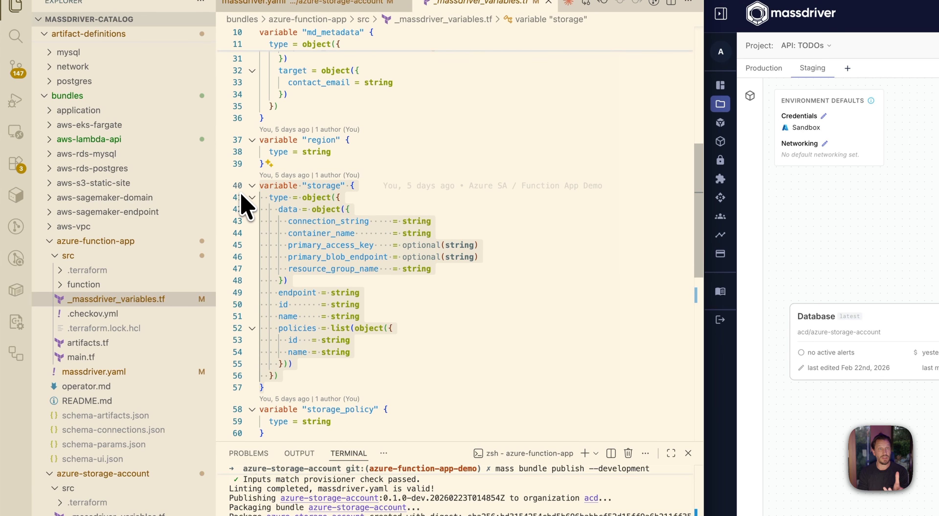
pyautogui.click(299, 4)
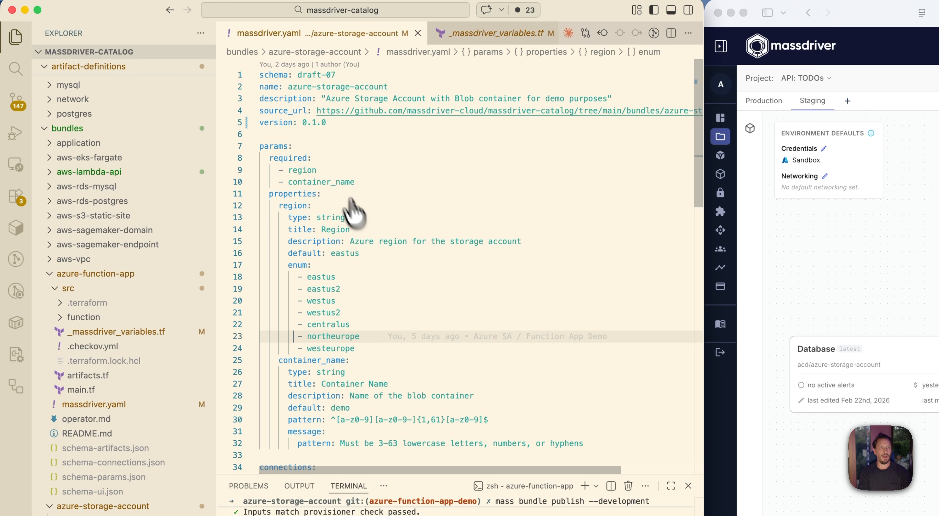
pyautogui.scroll(5, 91, 153)
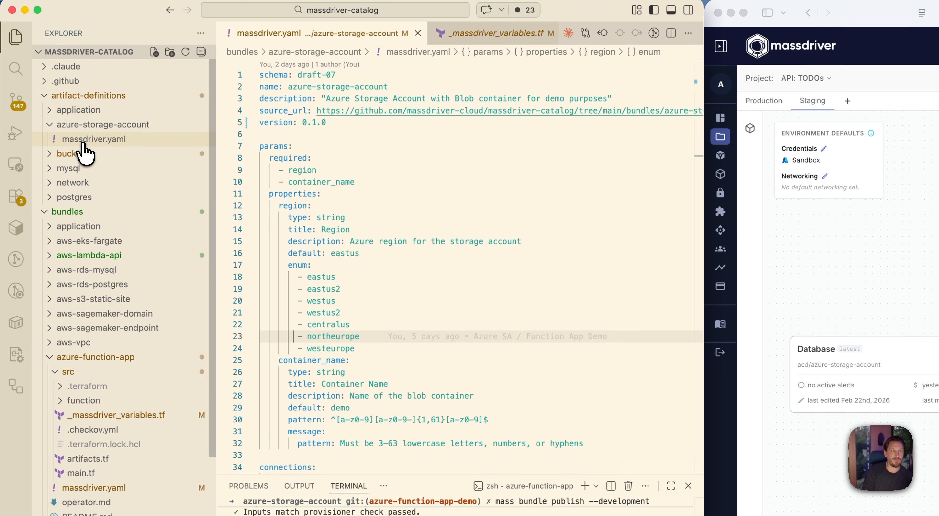
pyautogui.click(83, 143)
pyautogui.scroll(-5, 383, 288)
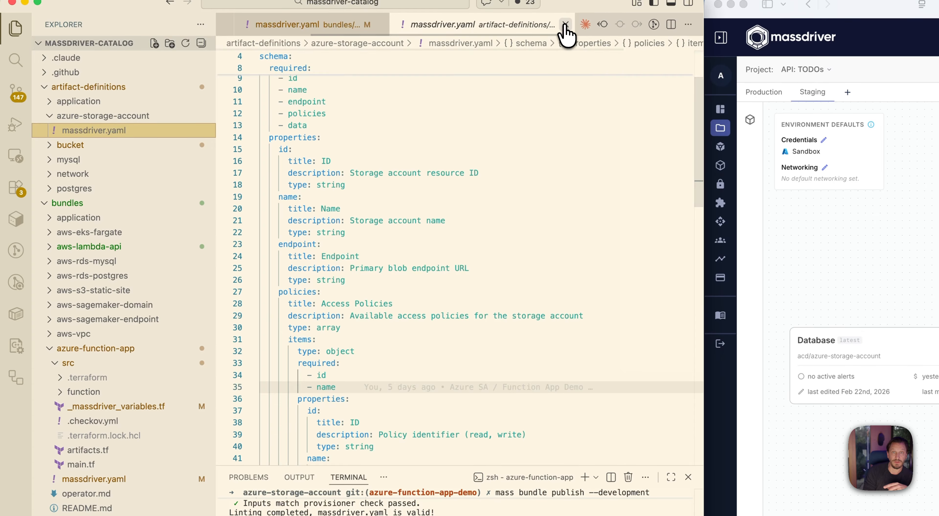
pyautogui.click(565, 24)
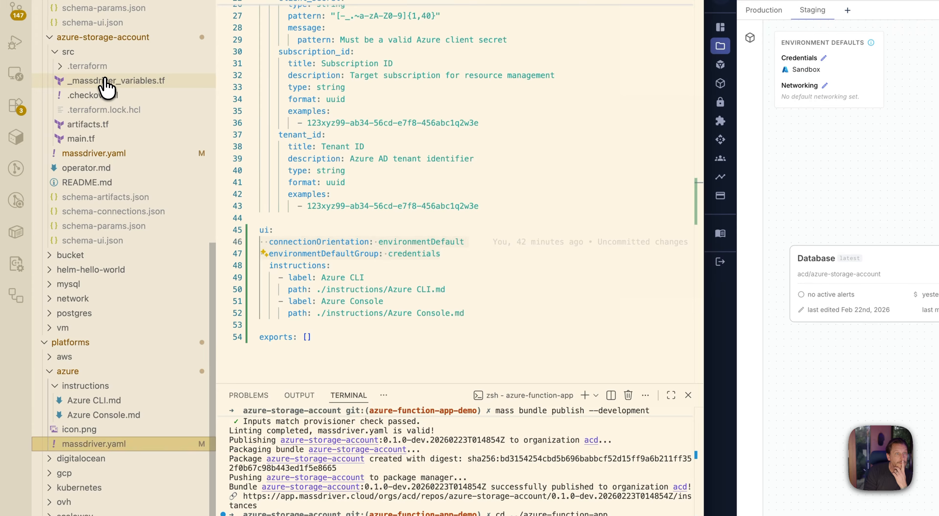
# - Review the variables in azure-storage-account's _massdriver_variables.tf and return to the azure-function-app bundle's variables file
pyautogui.click(104, 80)
pyautogui.scroll(10, 356, 203)
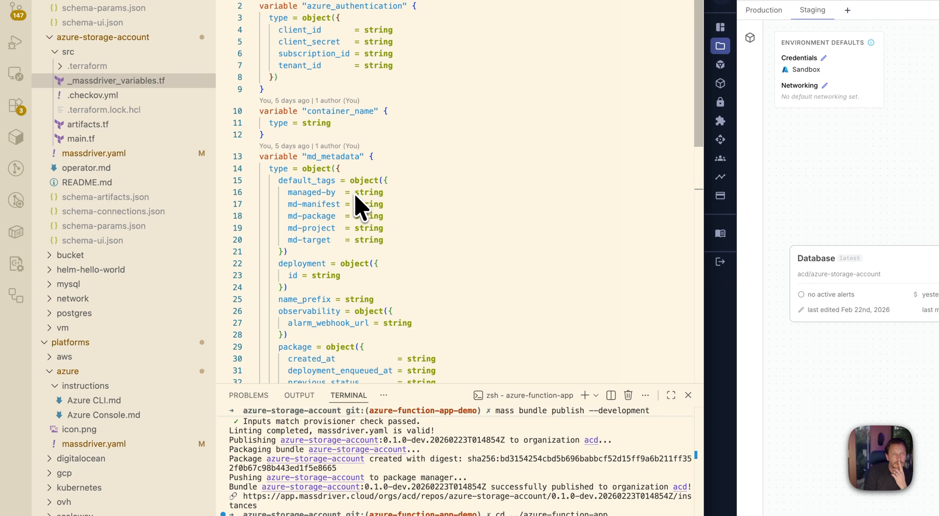
pyautogui.scroll(-5, 356, 199)
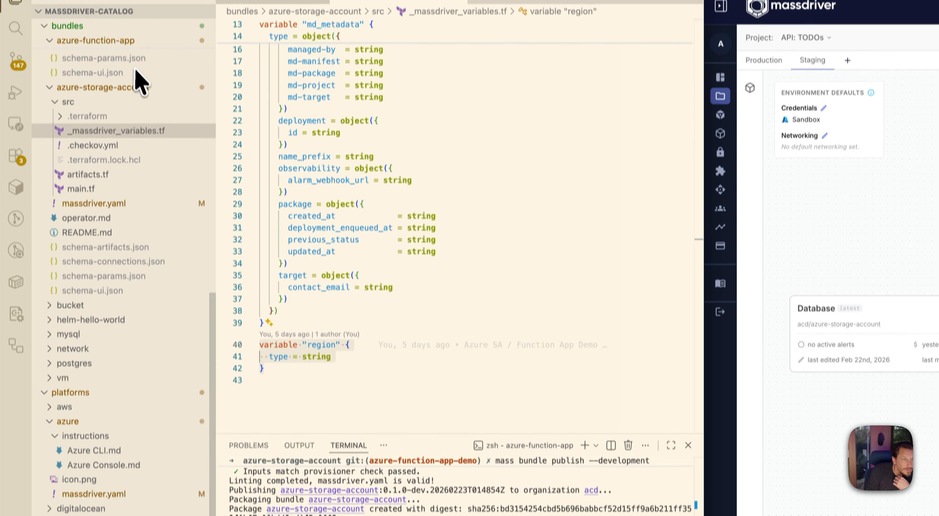
pyautogui.scroll(5, 59, 131)
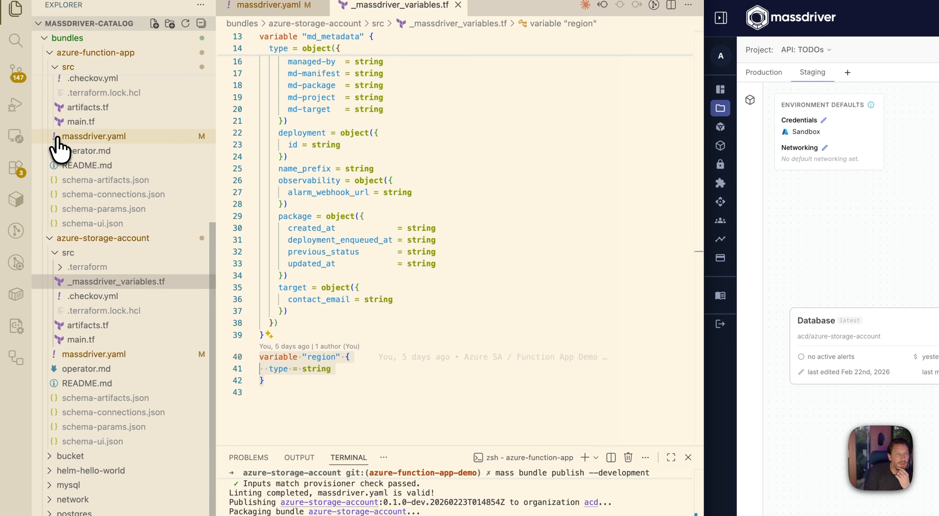
pyautogui.scroll(3, 65, 135)
pyautogui.click(110, 119)
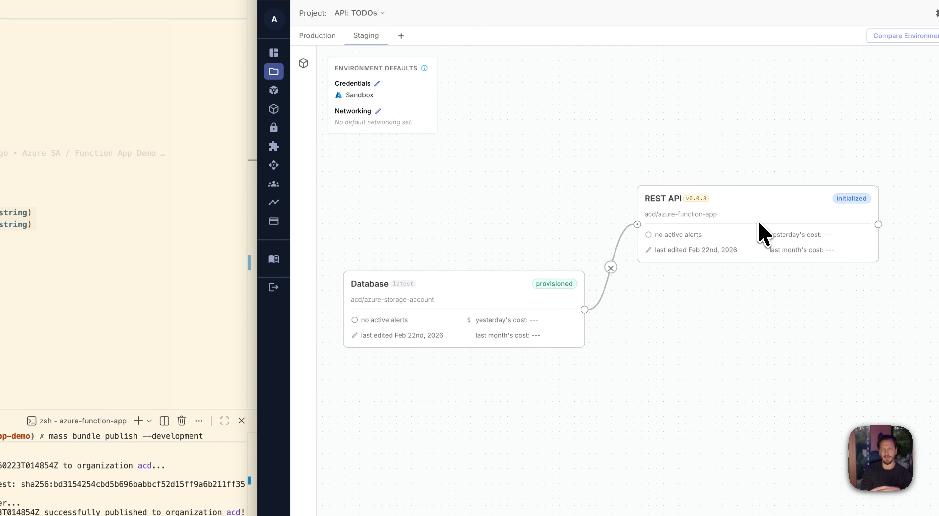
# - Set the REST API package's Storage Access Policy to Write in its configuration
pyautogui.click(804, 194)
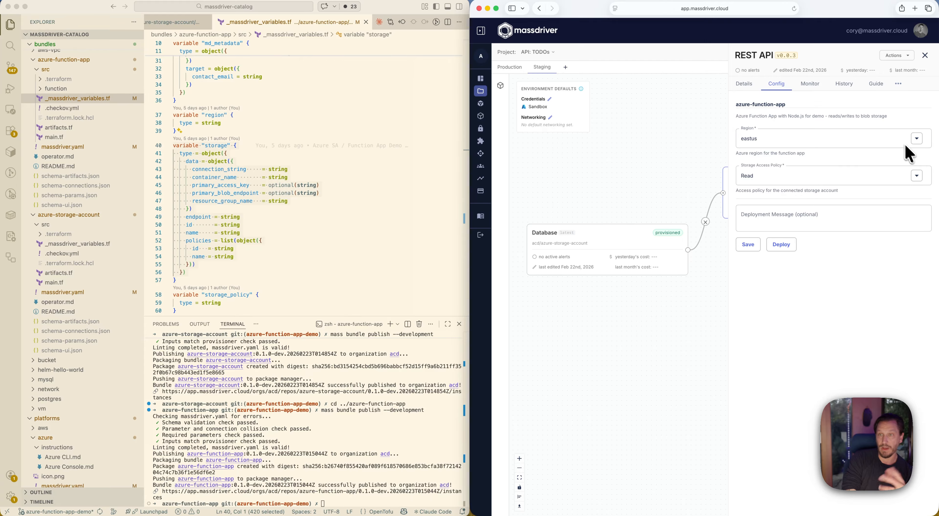
pyautogui.click(917, 175)
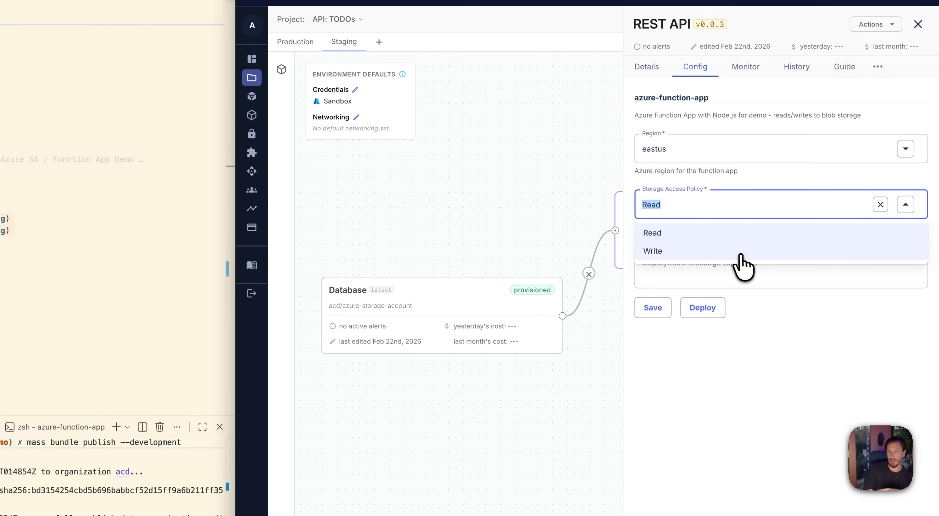
pyautogui.click(725, 254)
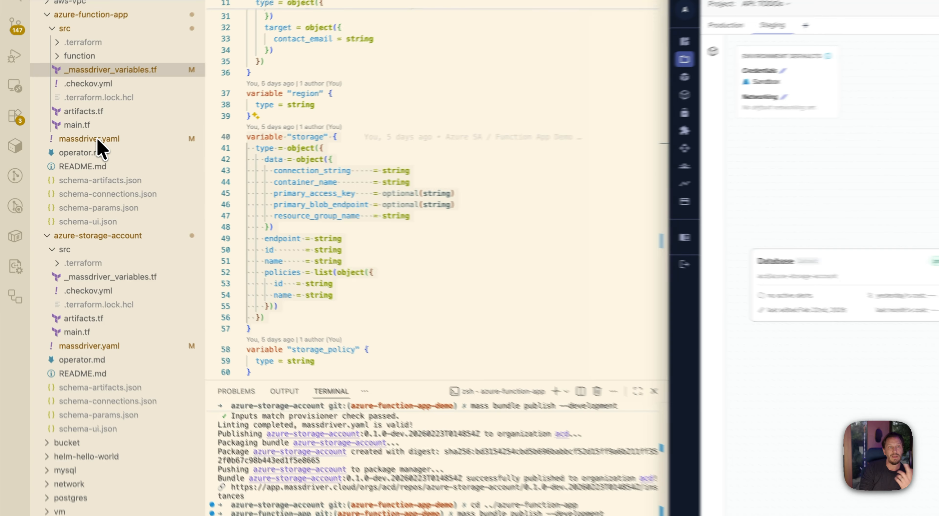
# - Examine the $md.enum block under storage_policy in azure-function-app's massdriver.yaml, including its storage connection reference
pyautogui.click(60, 147)
pyautogui.scroll(5, 230, 199)
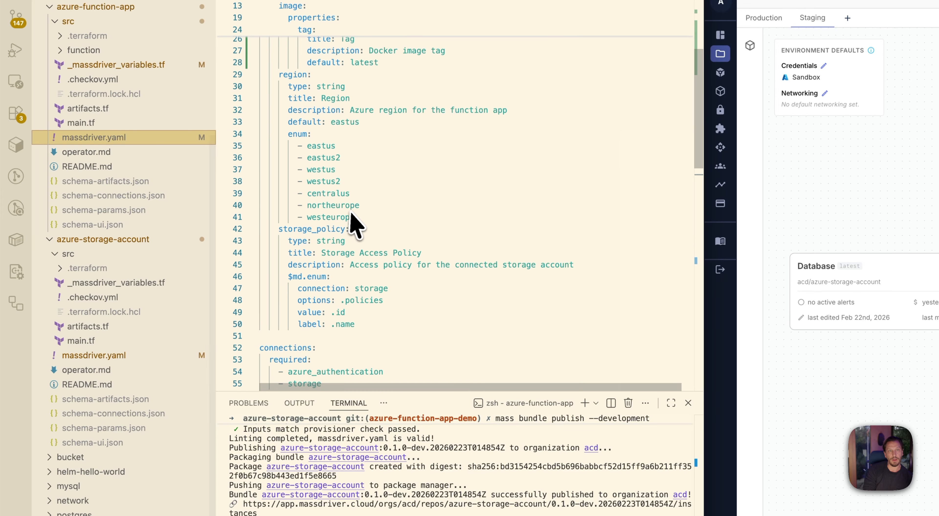
pyautogui.moveTo(357, 323); pyautogui.dragTo(250, 279)
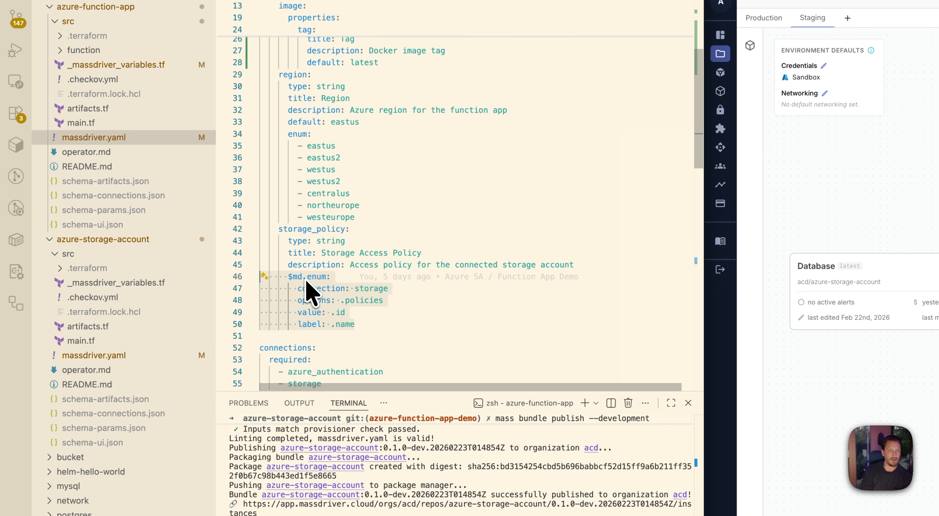
pyautogui.click(362, 291)
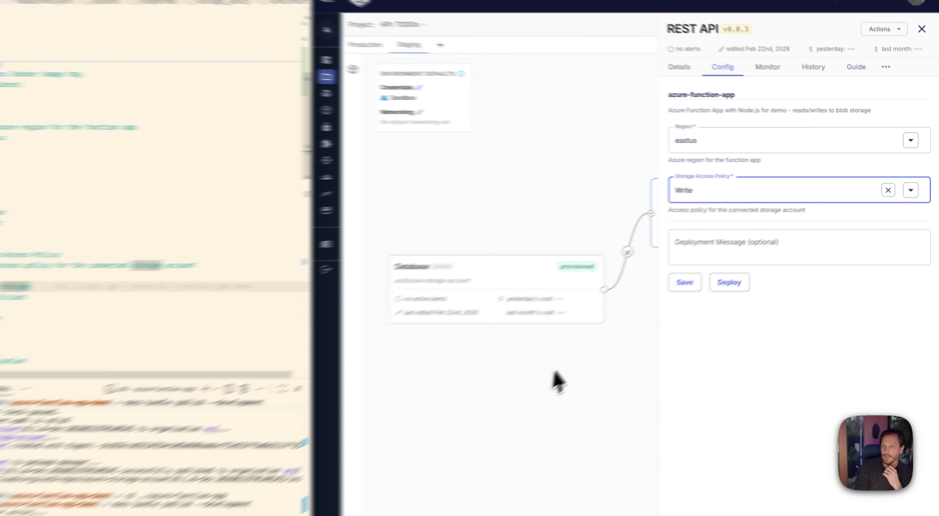
# - Set the REST API package's version to the latest release channel with development releases included, and save it
pyautogui.click(693, 304)
pyautogui.click(695, 303)
pyautogui.click(701, 211)
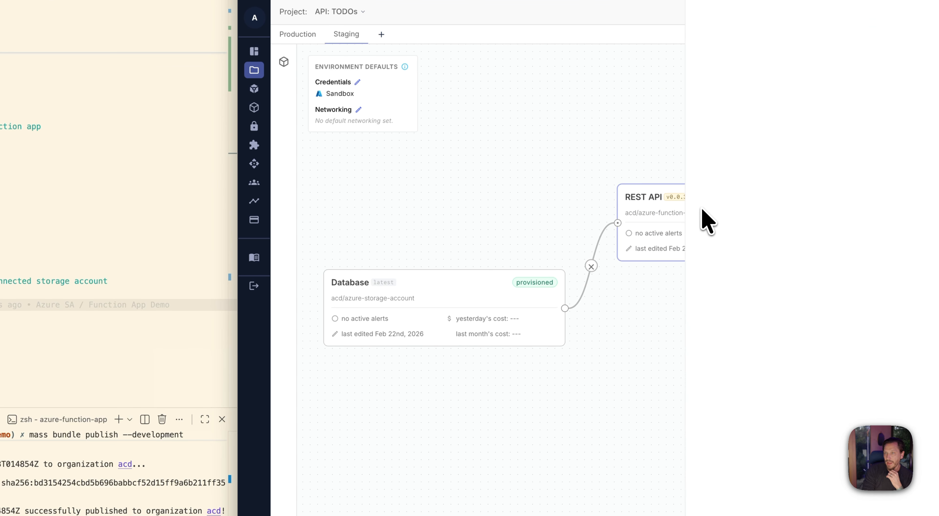
pyautogui.click(659, 65)
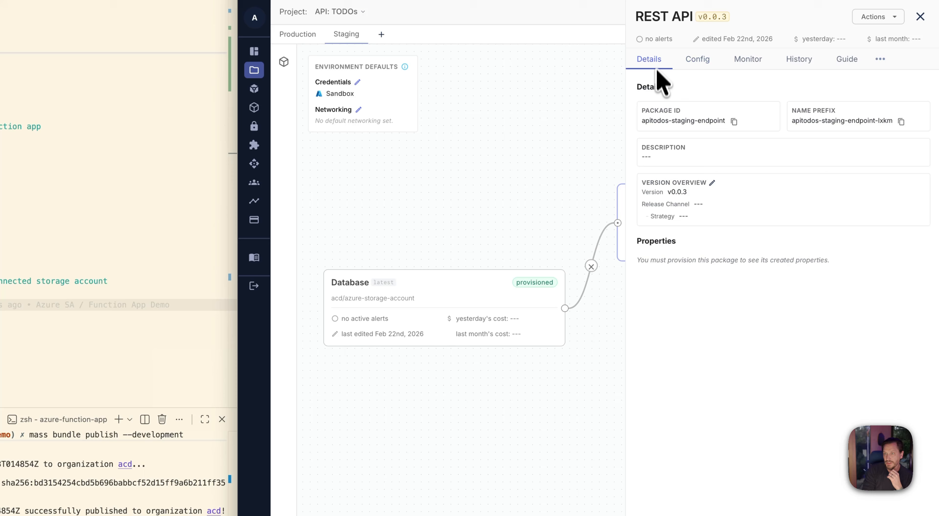
pyautogui.click(712, 183)
pyautogui.click(604, 96)
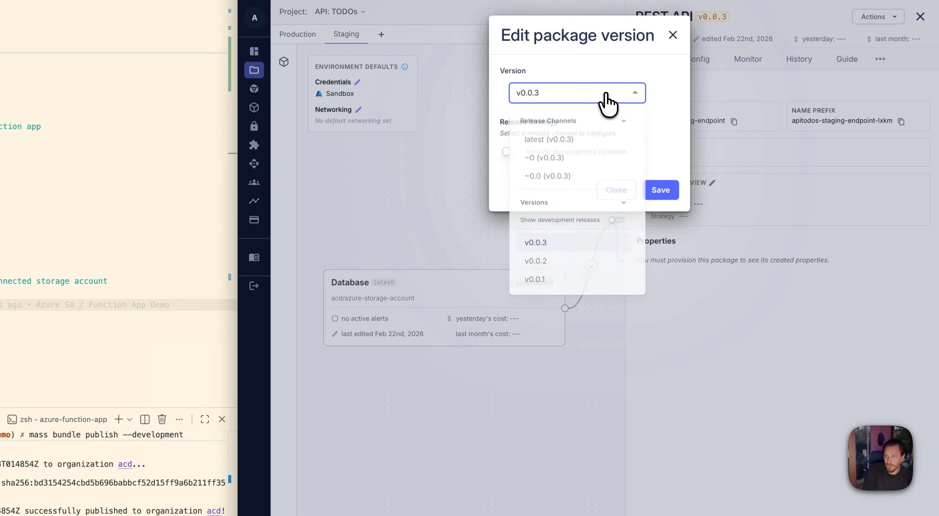
pyautogui.click(556, 129)
pyautogui.click(509, 152)
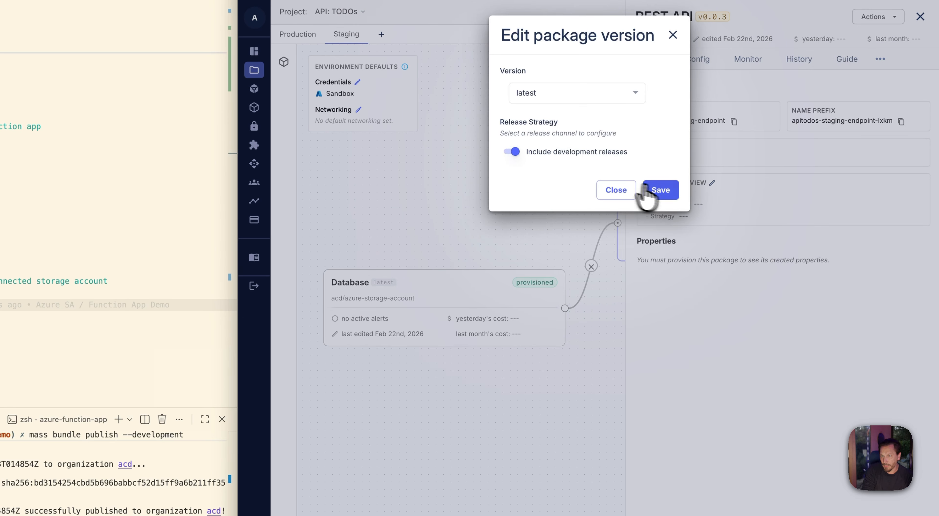
pyautogui.click(661, 191)
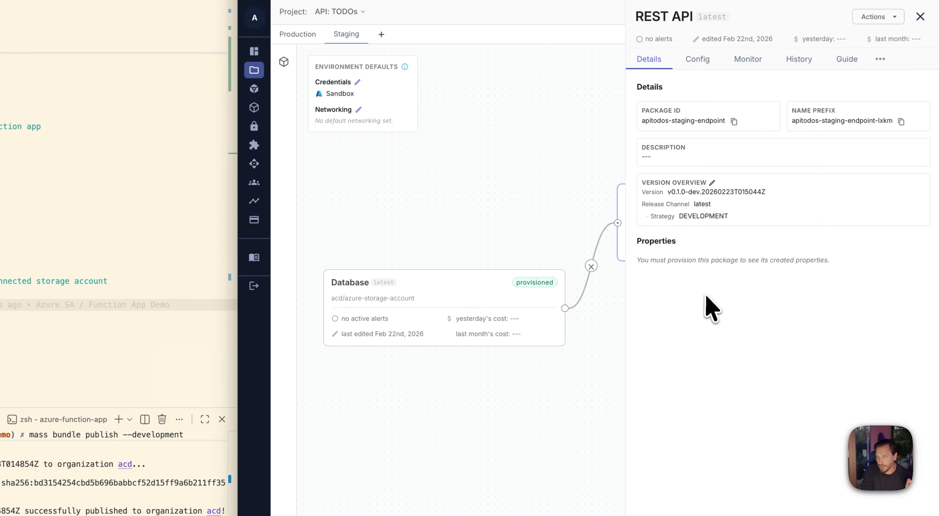
# - Set the REST API package's container image repository to massdriver-cloud/todo-api in its configuration
pyautogui.click(698, 62)
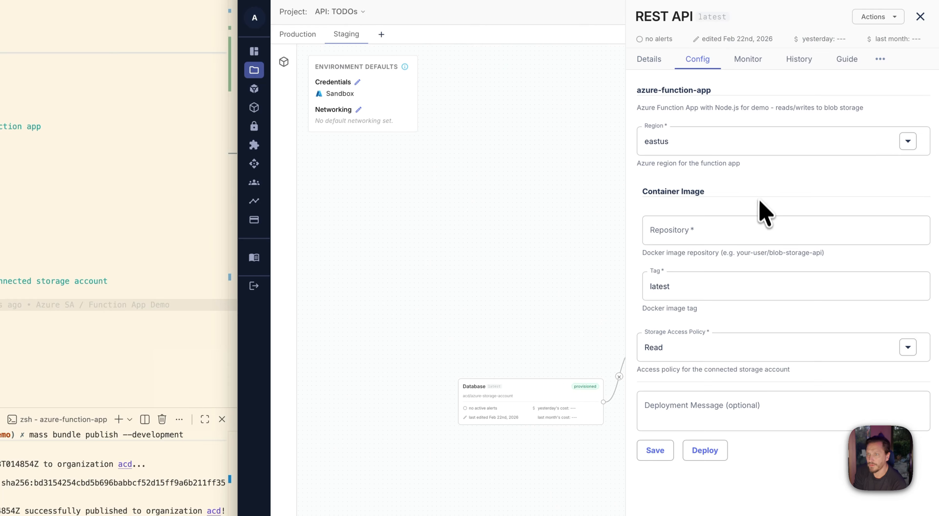
pyautogui.click(693, 240)
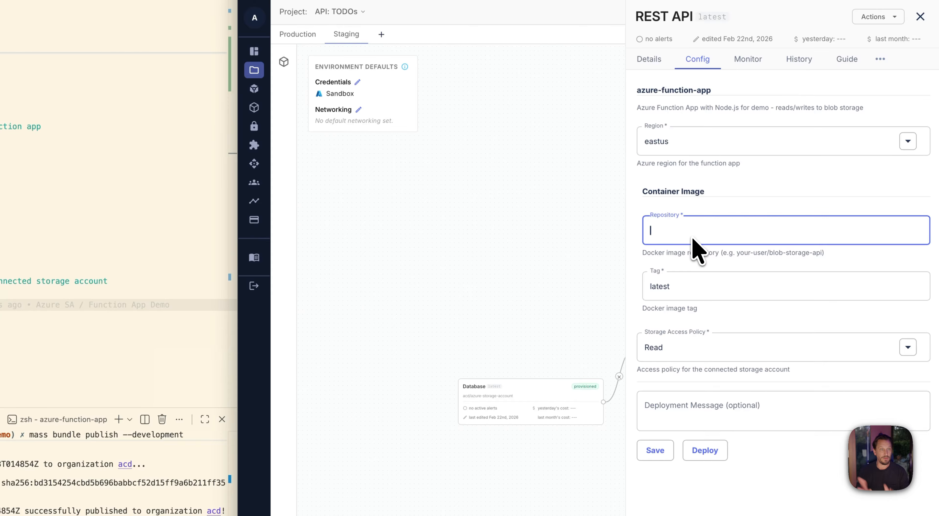
pyautogui.write('massdriver-cloud/todo-')
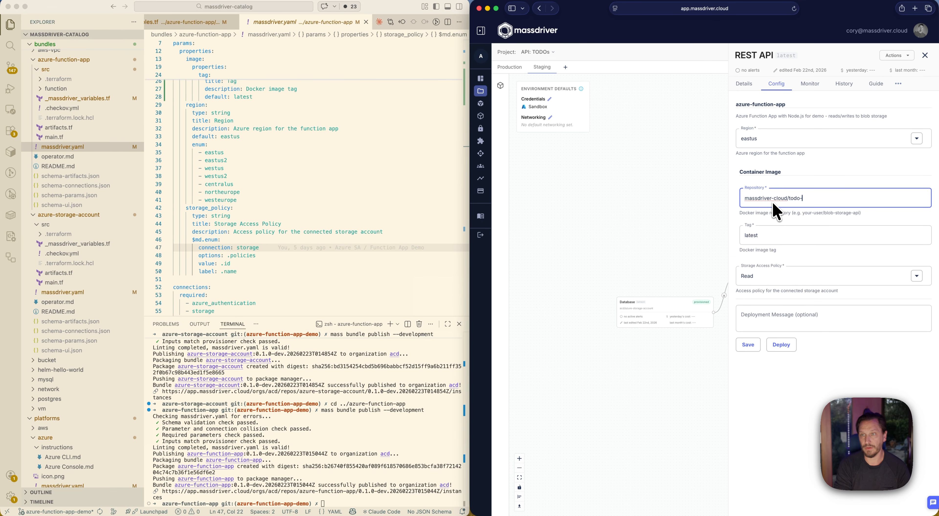
pyautogui.write('api')
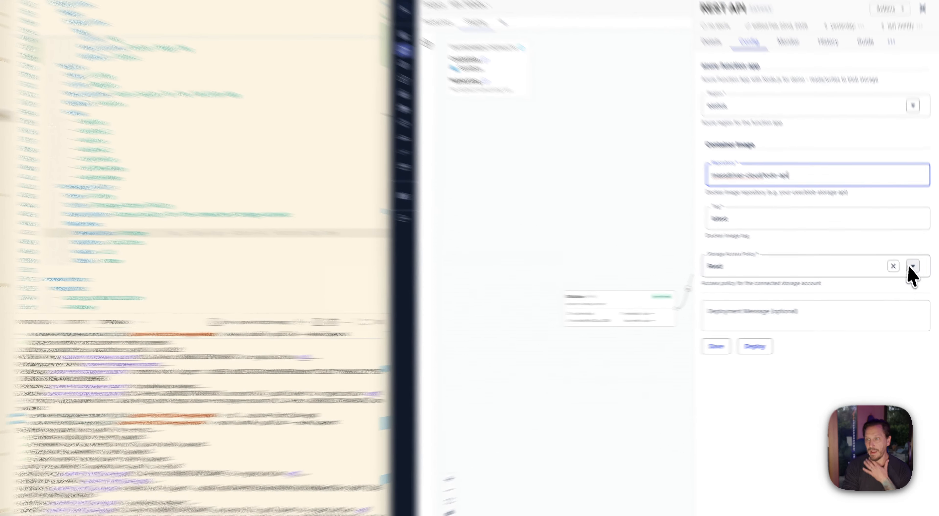
# - Set the REST API's Storage Access Policy to Write and deploy the package with the message "initial deployment"
pyautogui.click(917, 276)
pyautogui.click(791, 294)
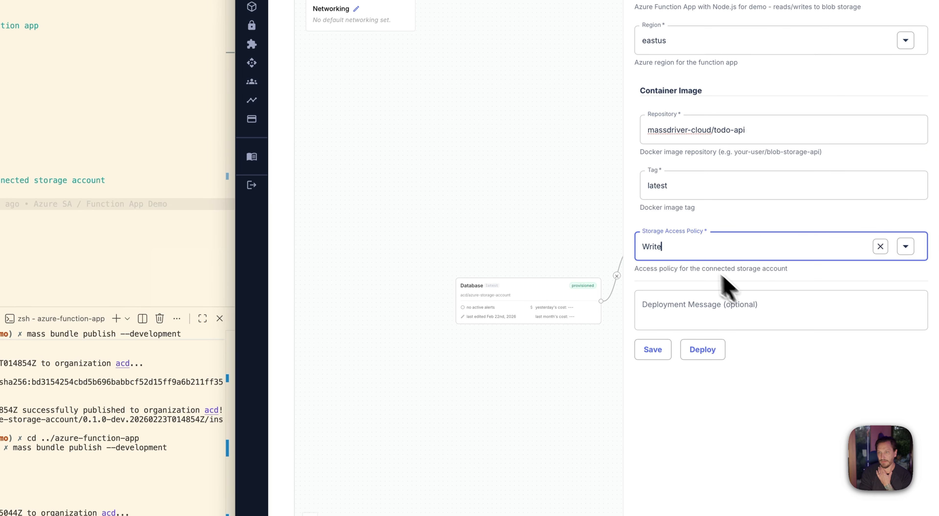
pyautogui.click(703, 317)
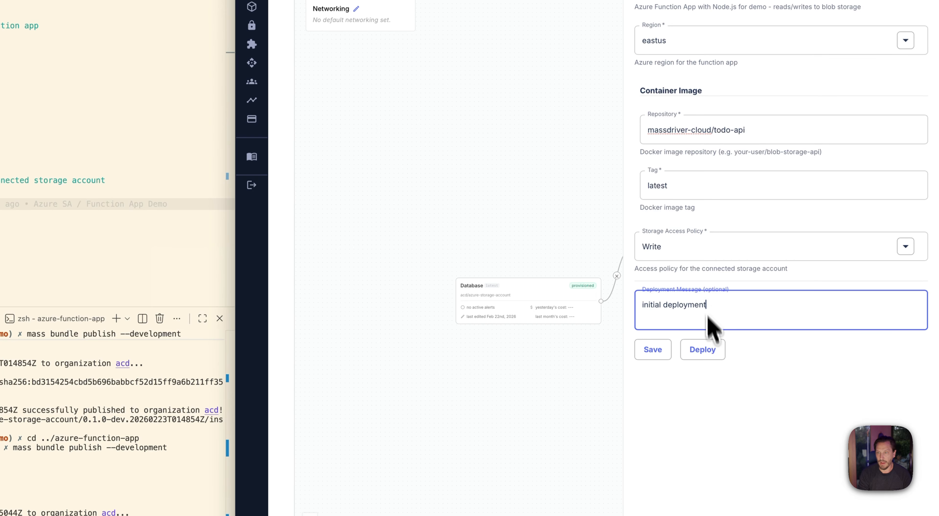
pyautogui.click(705, 356)
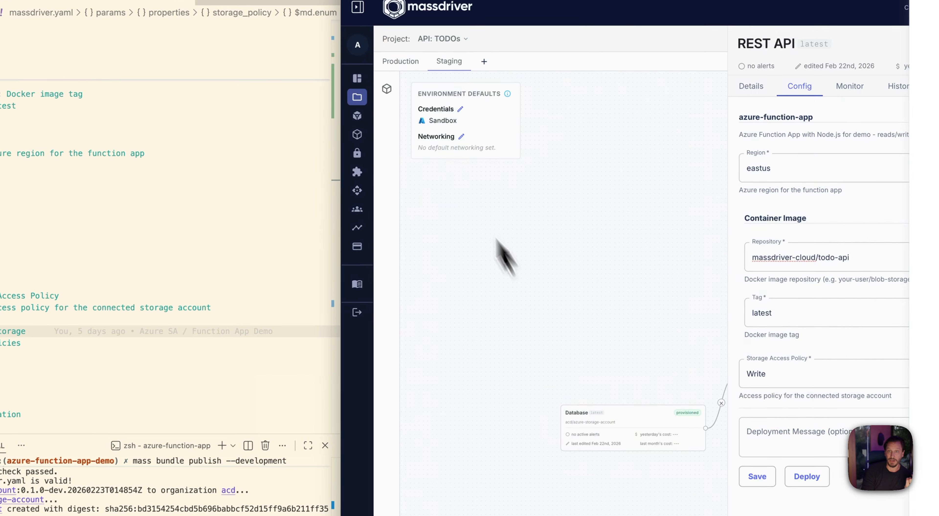
# - Review the Database package's configuration and version details in the Production environment, and close the package
pyautogui.click(511, 70)
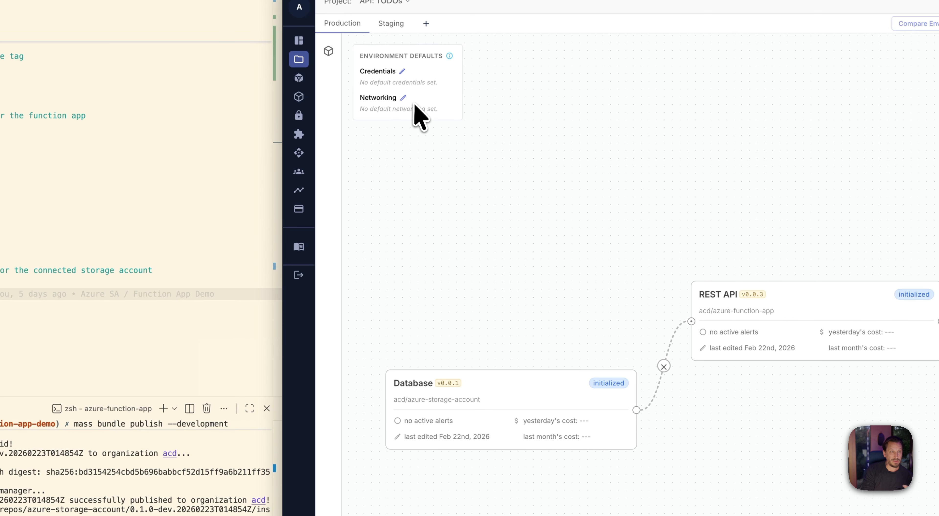
pyautogui.click(547, 417)
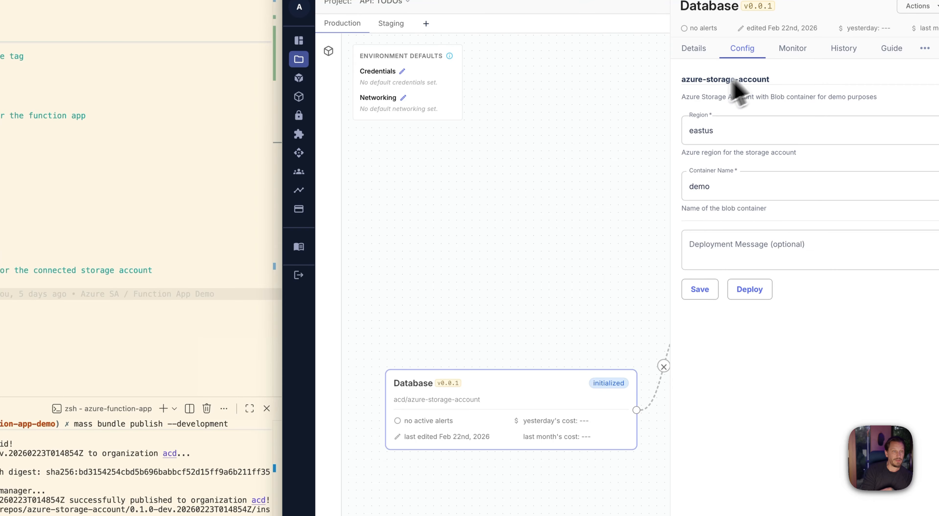
pyautogui.click(694, 50)
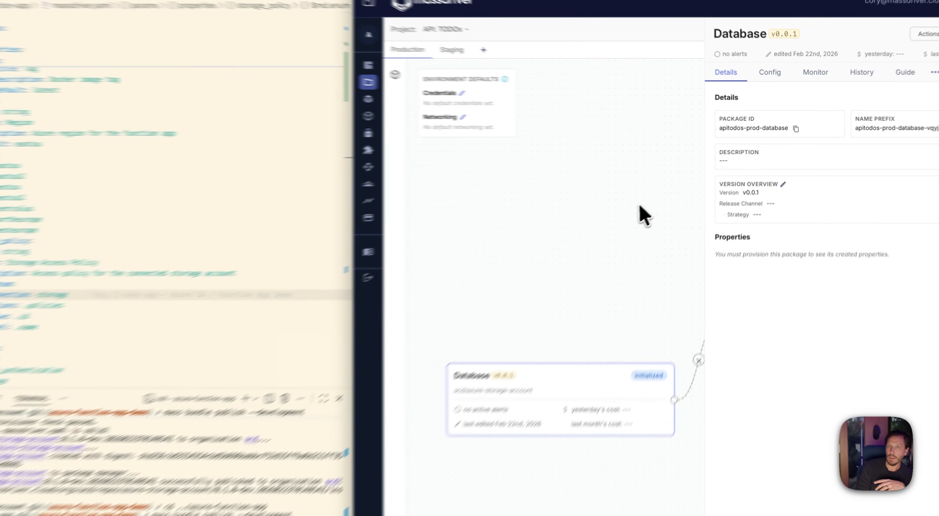
pyautogui.click(681, 181)
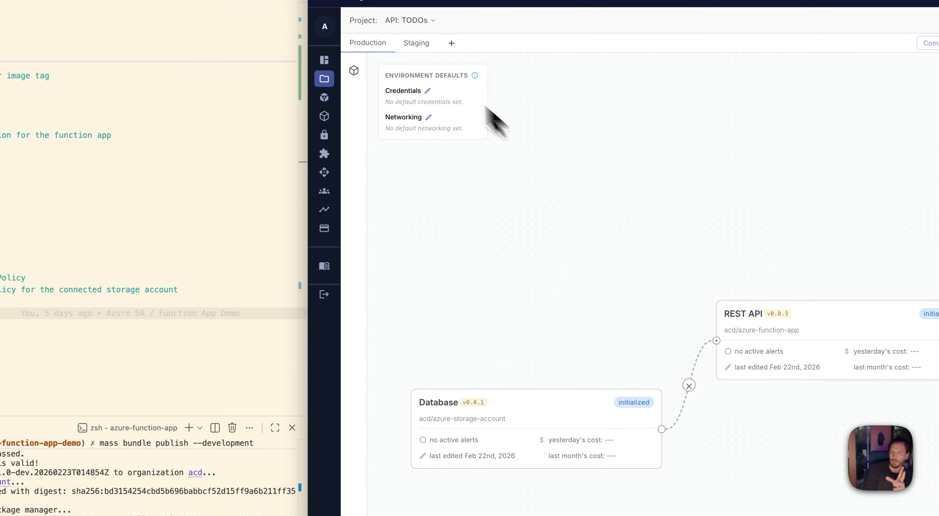
# - Return to Staging and inspect the Database package's properties, alarms and deployment history
pyautogui.click(416, 43)
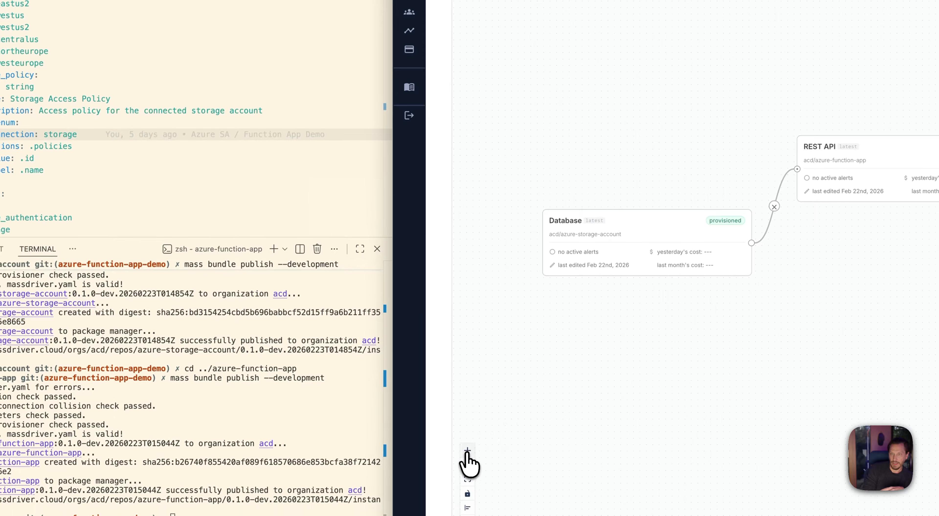
pyautogui.moveTo(649, 177); pyautogui.dragTo(624, 191)
pyautogui.click(625, 249)
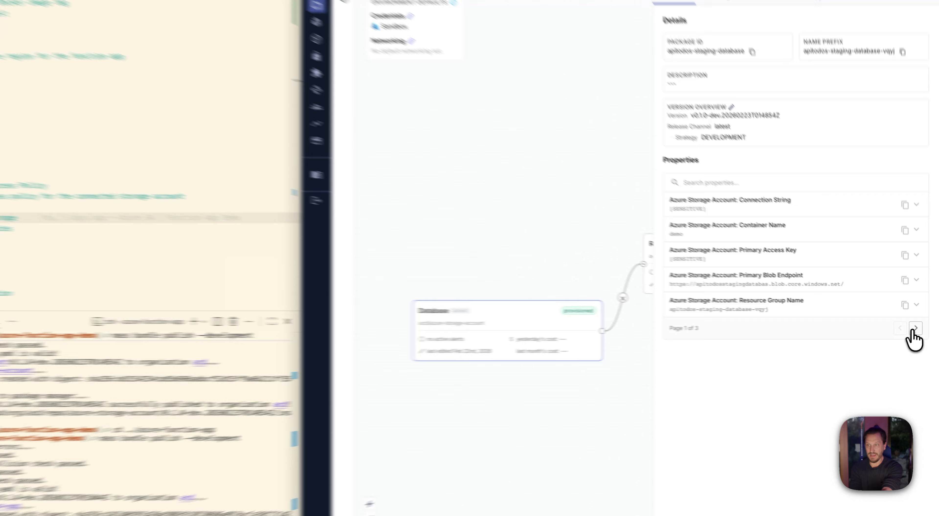
pyautogui.click(922, 328)
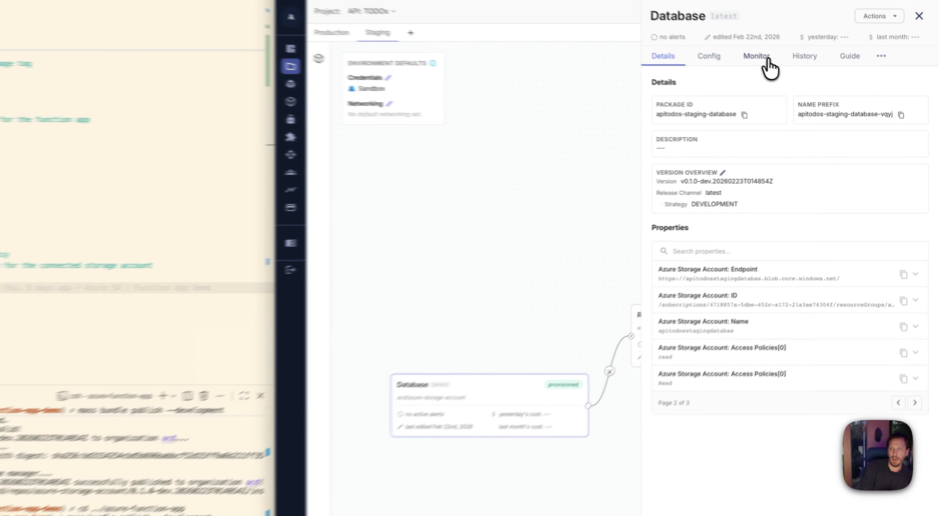
pyautogui.click(769, 61)
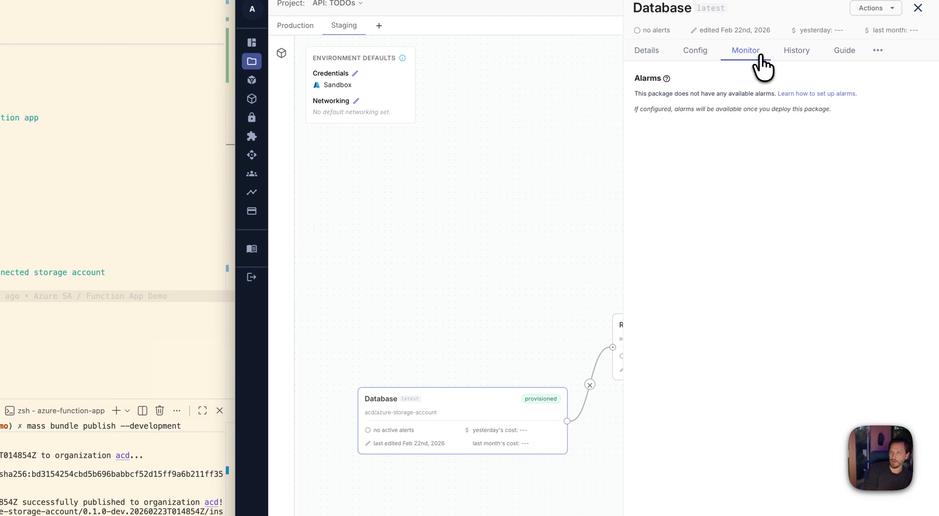
pyautogui.click(796, 53)
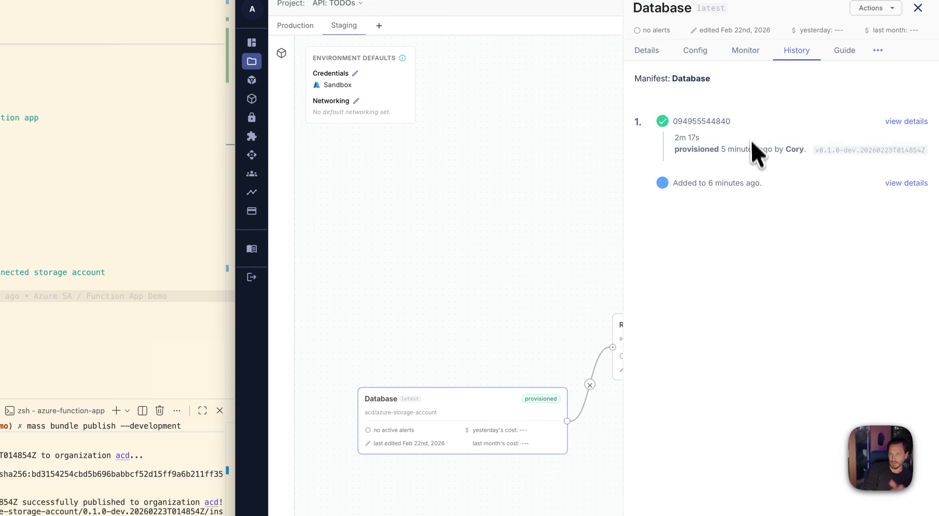
# - Read the Database package's operations guide down to the Azure CLI section and highlight its blob list command
pyautogui.click(835, 56)
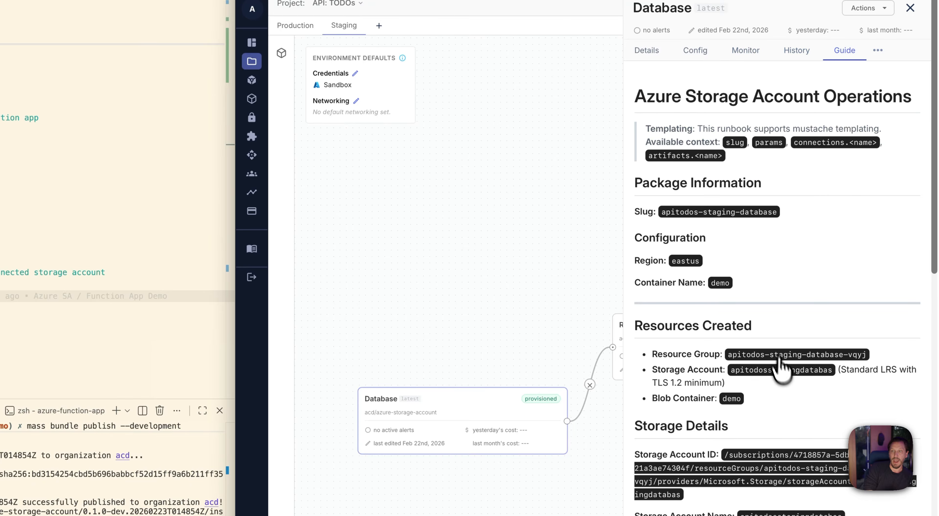
pyautogui.scroll(-2, 809, 344)
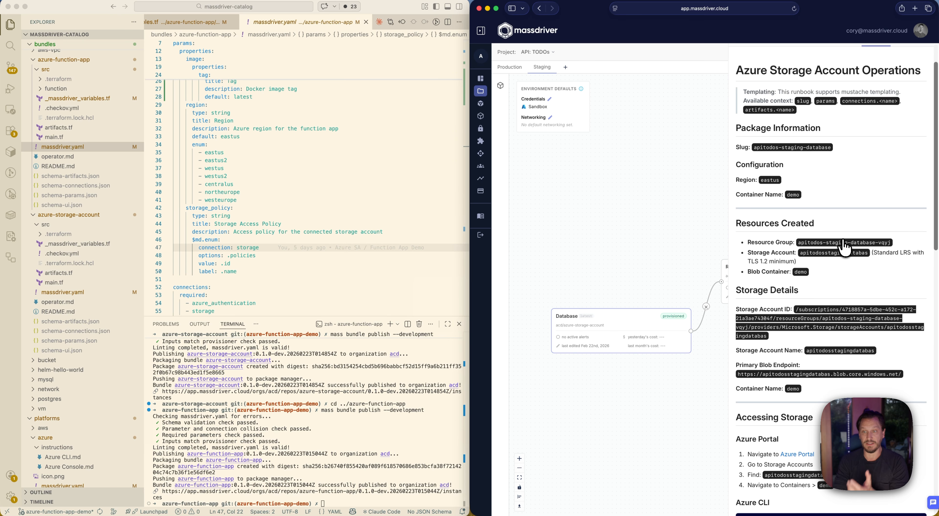
pyautogui.scroll(-7, 845, 248)
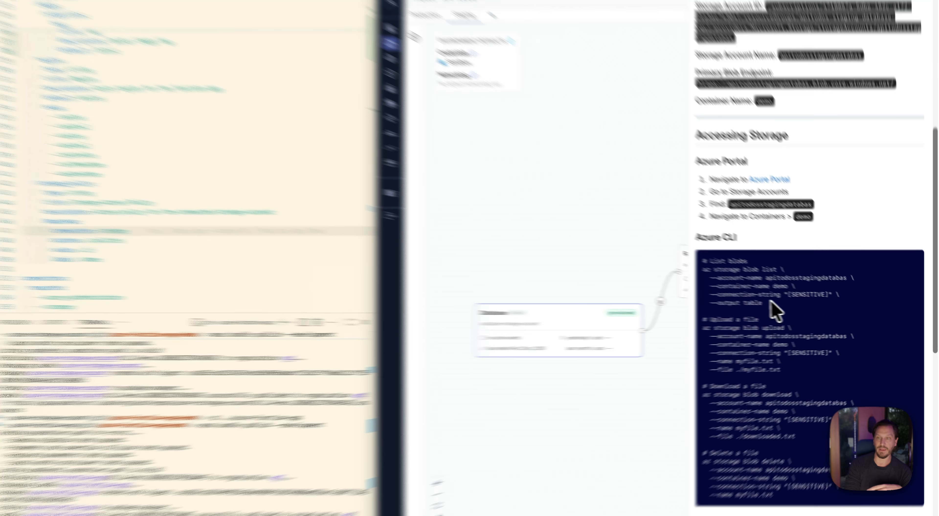
pyautogui.moveTo(788, 307); pyautogui.dragTo(741, 278)
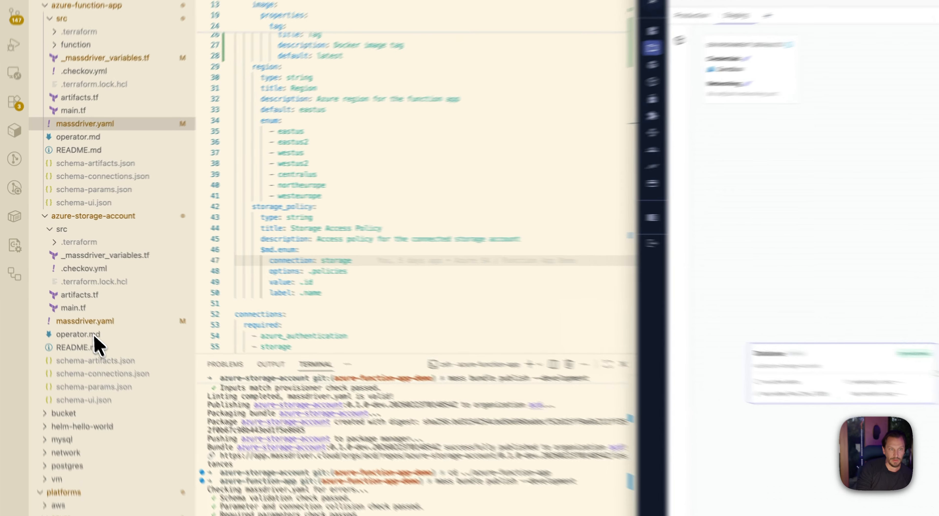
# - Examine azure-storage-account's operator.md, including its params and artifacts.storage template variables and the Azure CLI commands
pyautogui.click(64, 302)
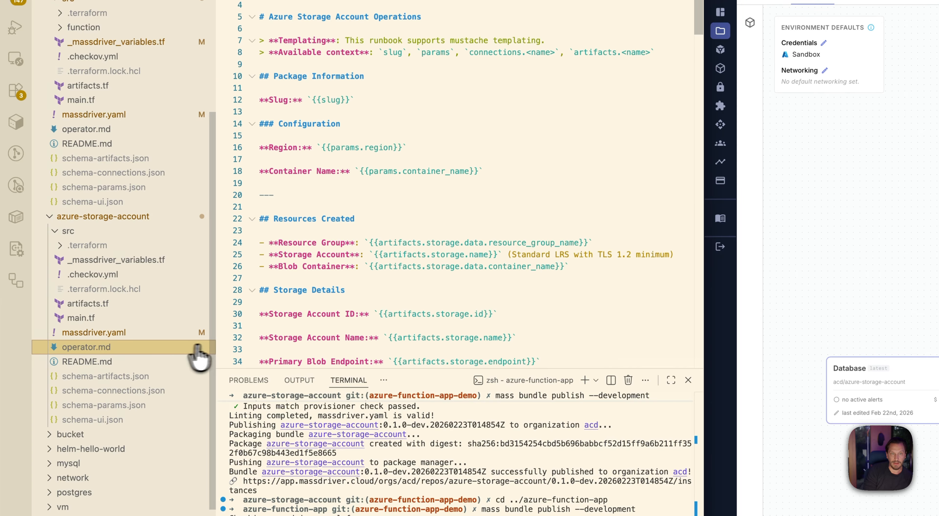
pyautogui.scroll(-1, 403, 186)
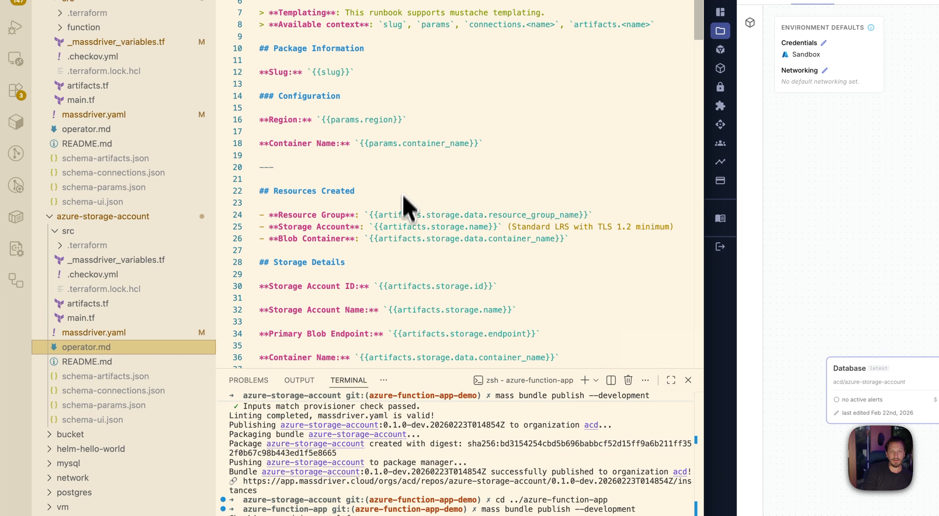
pyautogui.moveTo(371, 216); pyautogui.dragTo(563, 216)
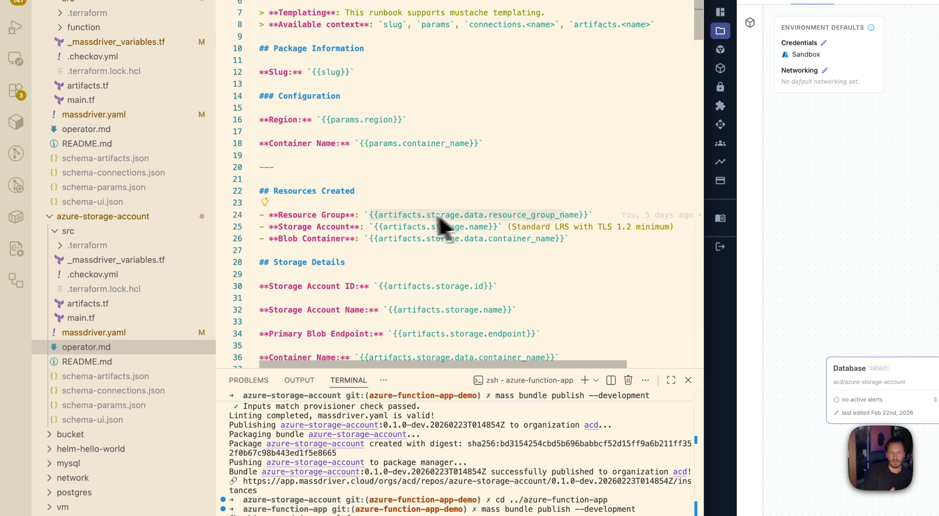
pyautogui.click(403, 215)
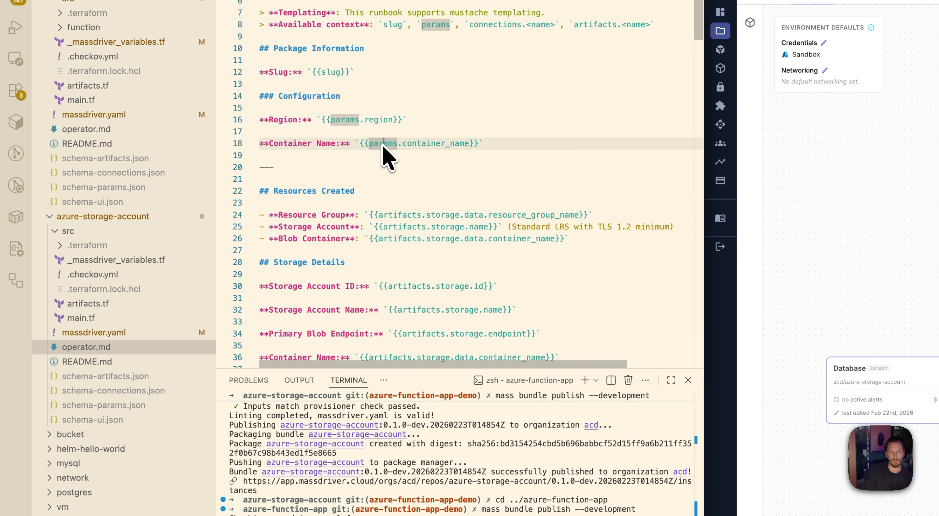
pyautogui.scroll(-5, 423, 201)
pyautogui.scroll(-2, 430, 208)
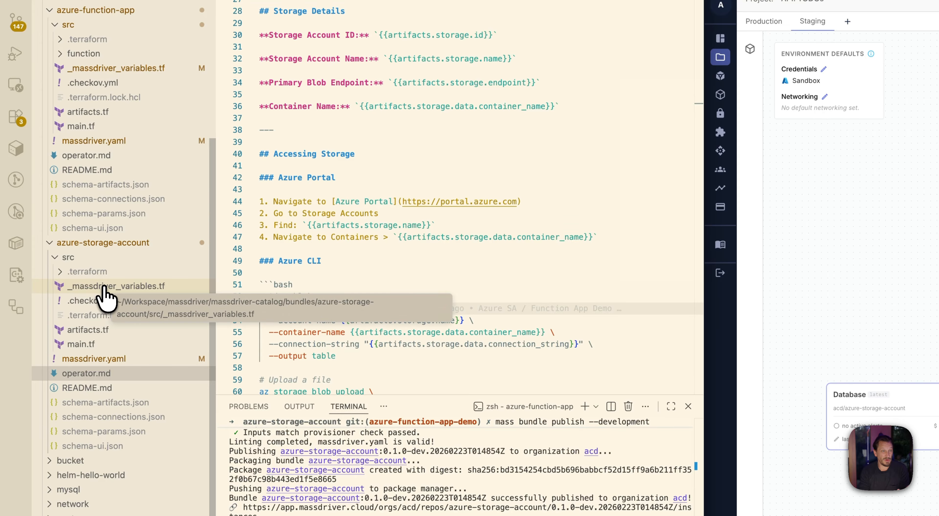
# - Collapse azure-storage-account's src folder and review the bundle's massdriver.yaml from the params through connections, artifacts, steps and ui
pyautogui.click(60, 257)
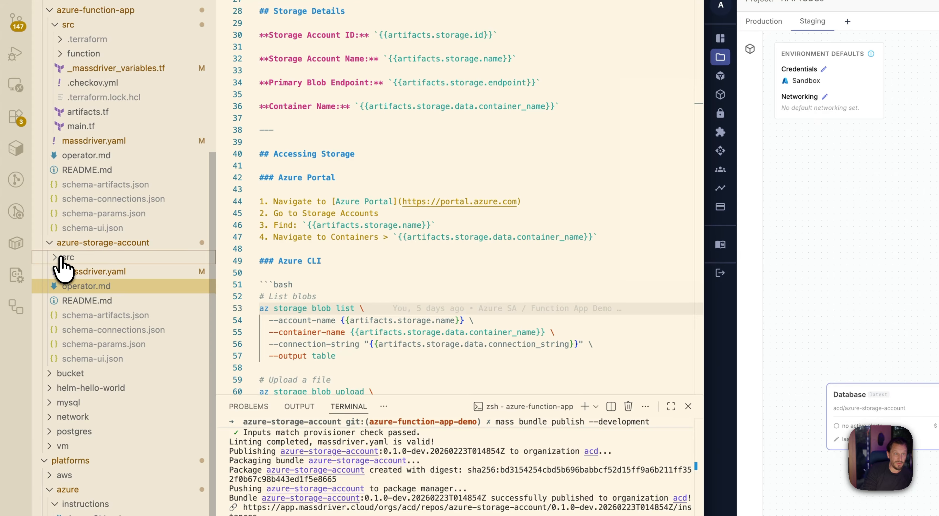
pyautogui.click(87, 274)
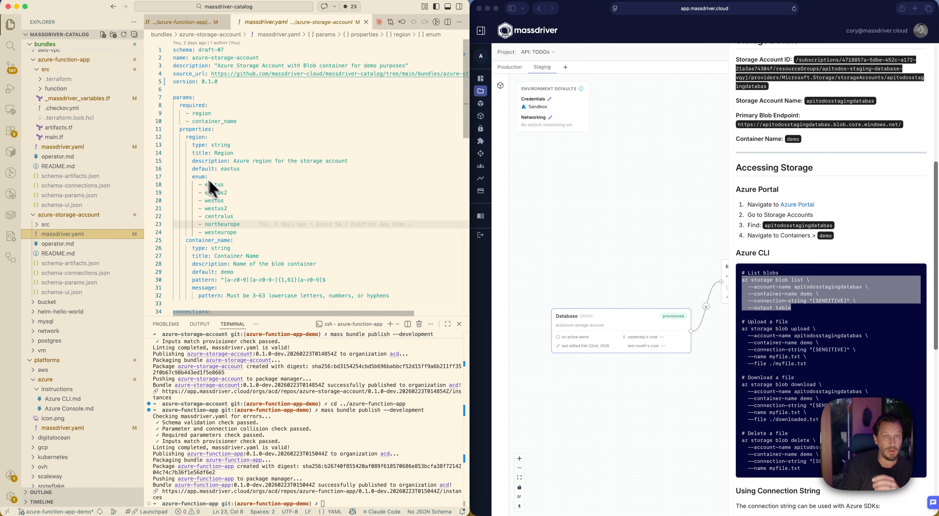
pyautogui.scroll(-3, 221, 237)
pyautogui.scroll(-5, 224, 239)
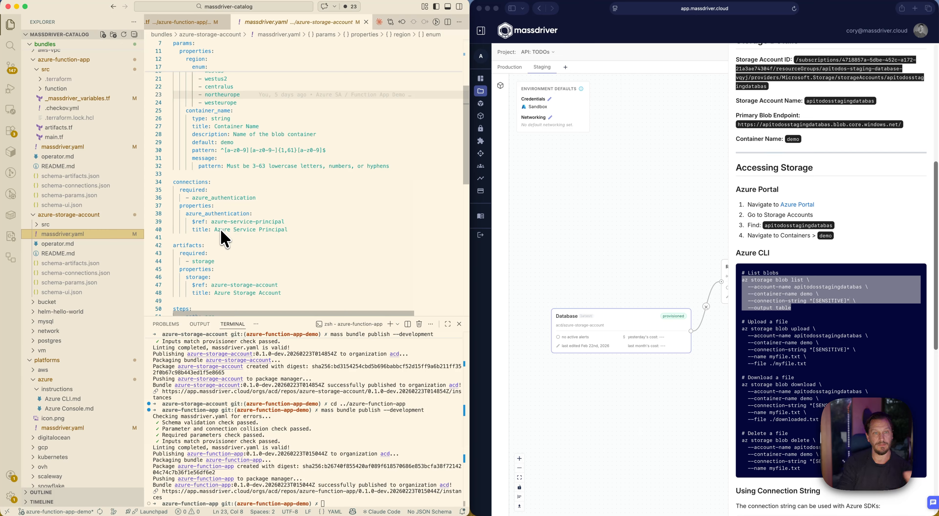
pyautogui.scroll(-7, 225, 239)
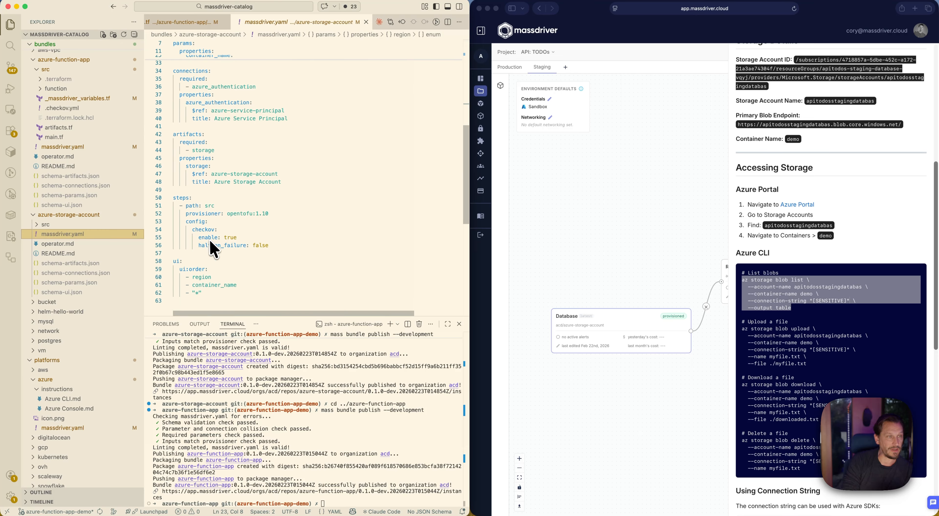